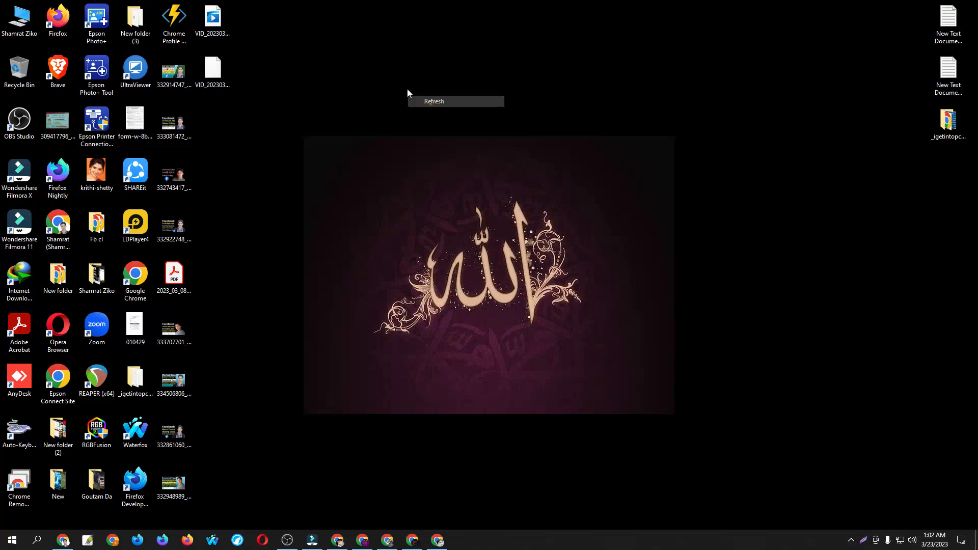
right_click(368, 67)
click(411, 99)
right_click(370, 69)
click(412, 102)
right_click(370, 77)
click(412, 109)
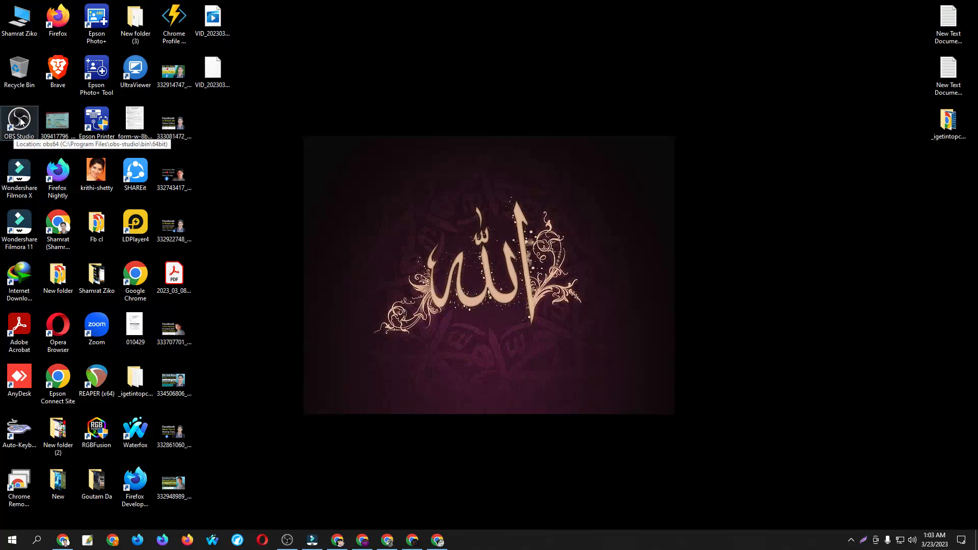
Switch to OBS Studio and view the list of source types that can be added to the scene
click(288, 540)
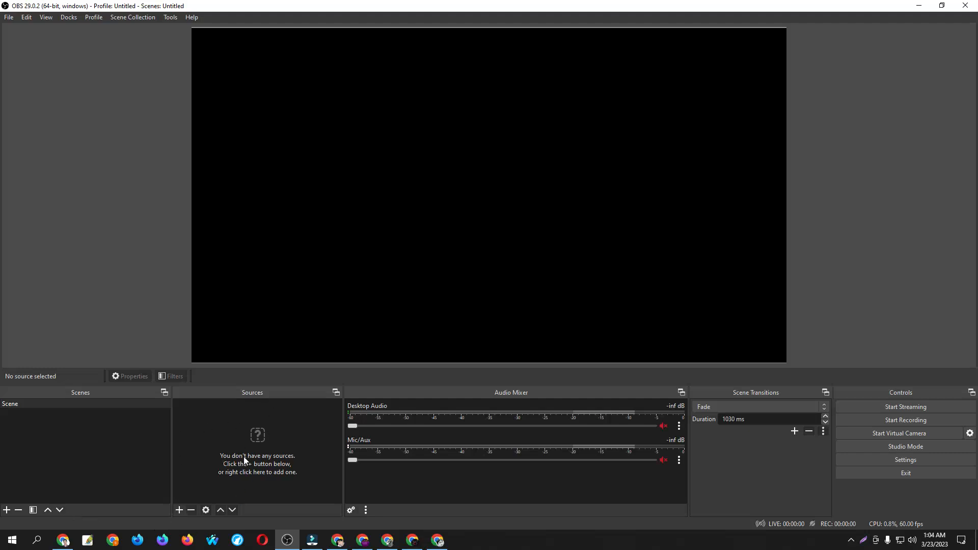
click(178, 514)
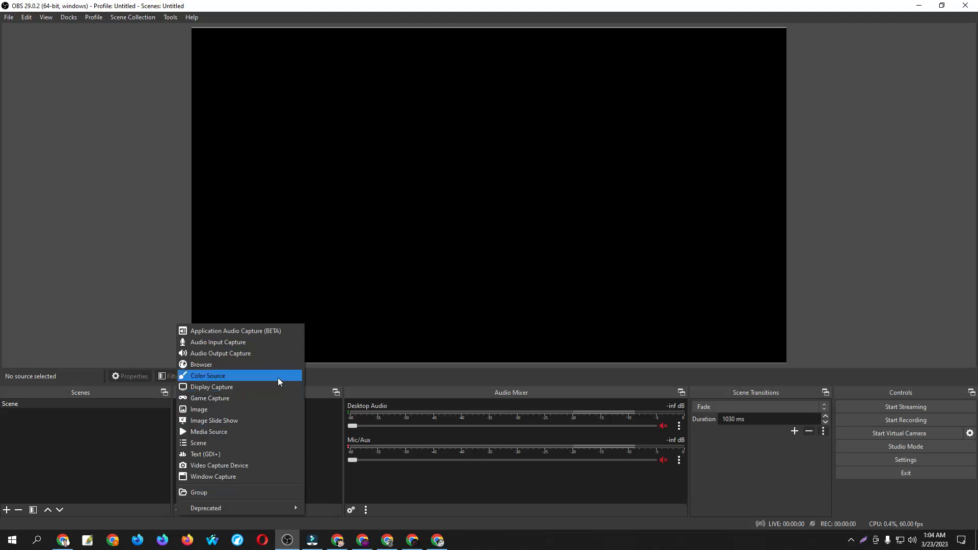
click(341, 187)
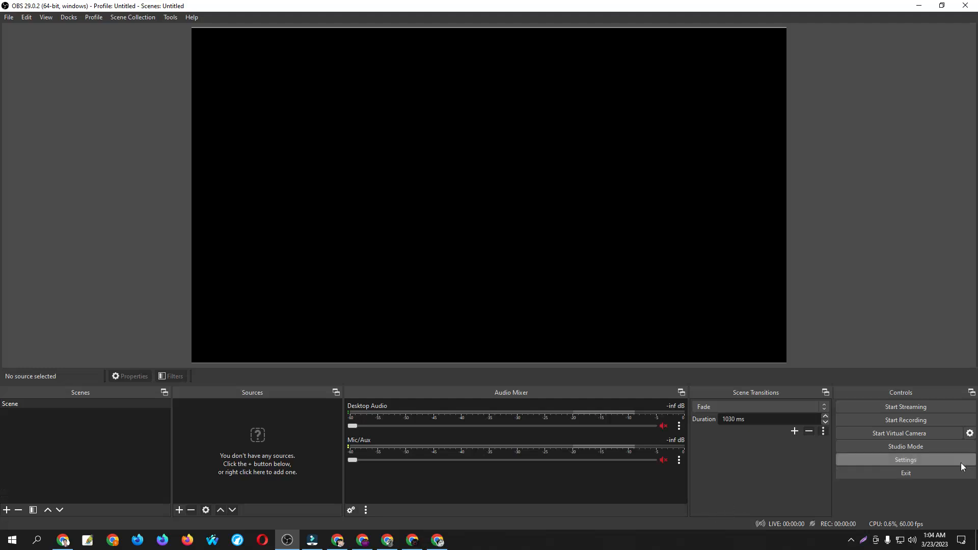
Open the OBS settings and look through the general options from start to end
click(912, 460)
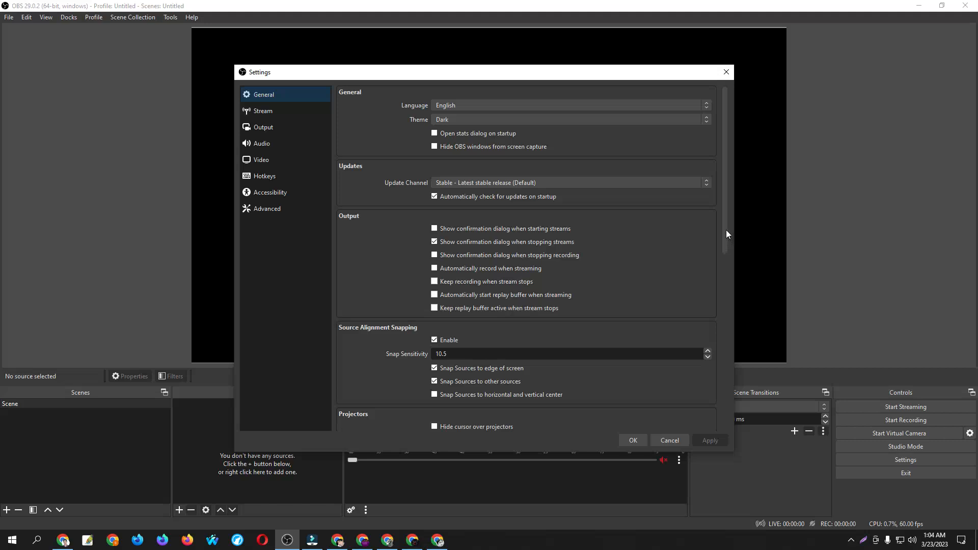
drag(726, 229, 725, 415)
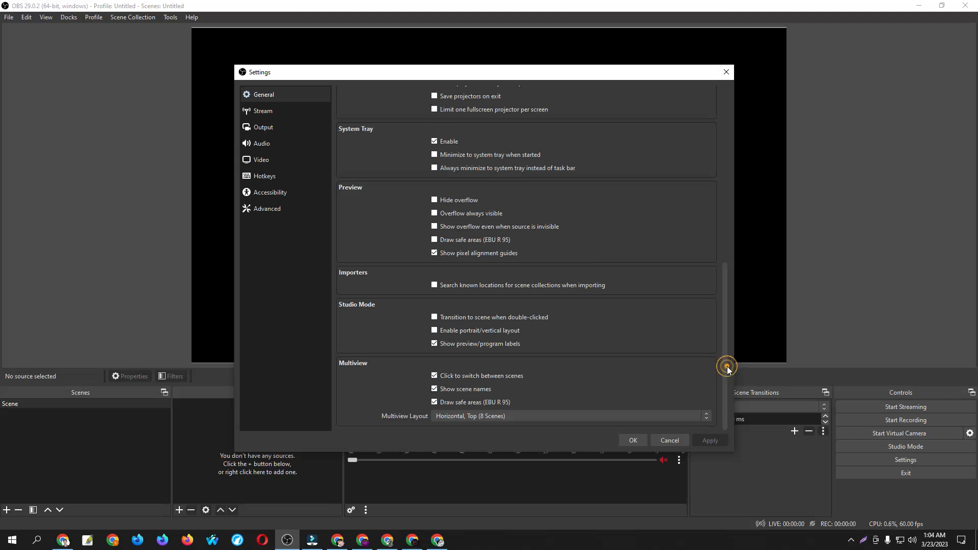
scroll(726, 367, up, 10)
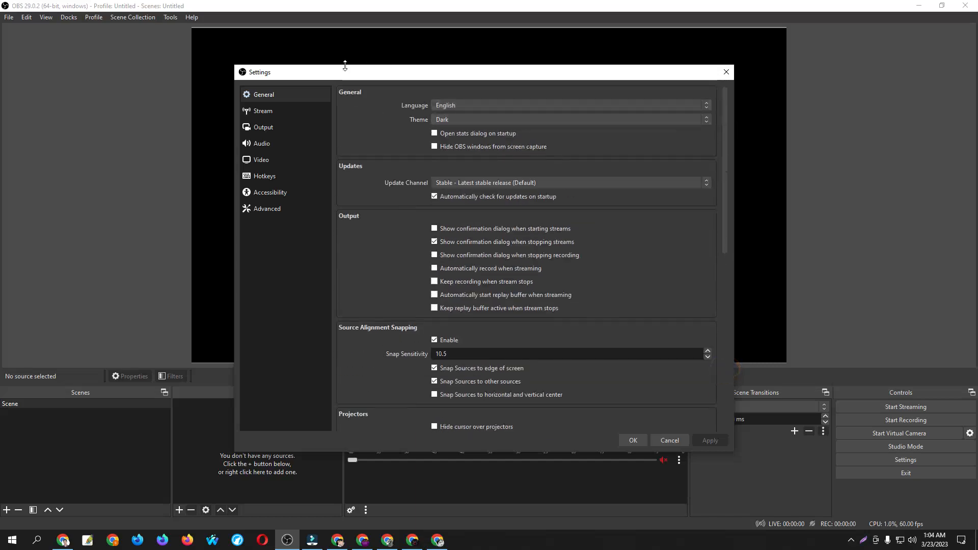
Set the streaming service to YouTube - RTMPS and choose to use a stream key
click(264, 112)
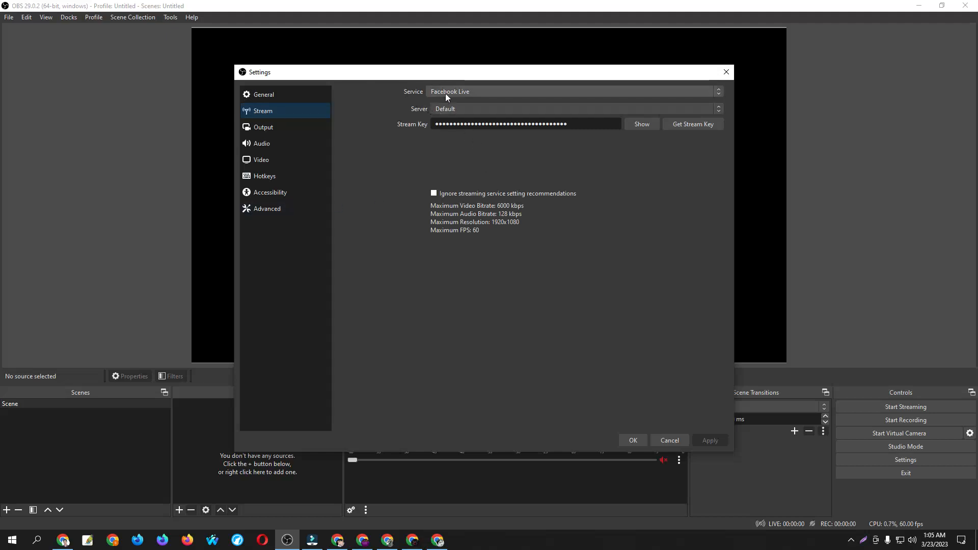
click(509, 92)
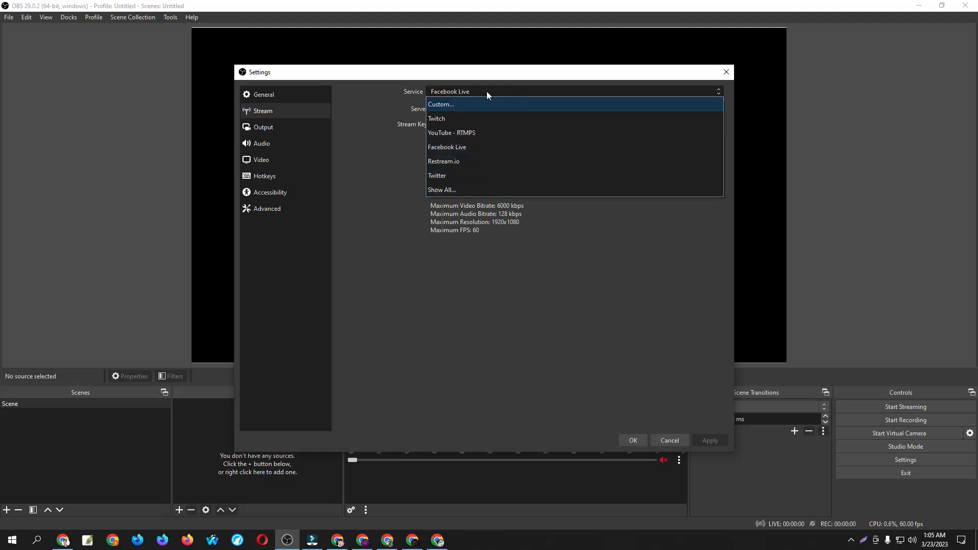
click(494, 134)
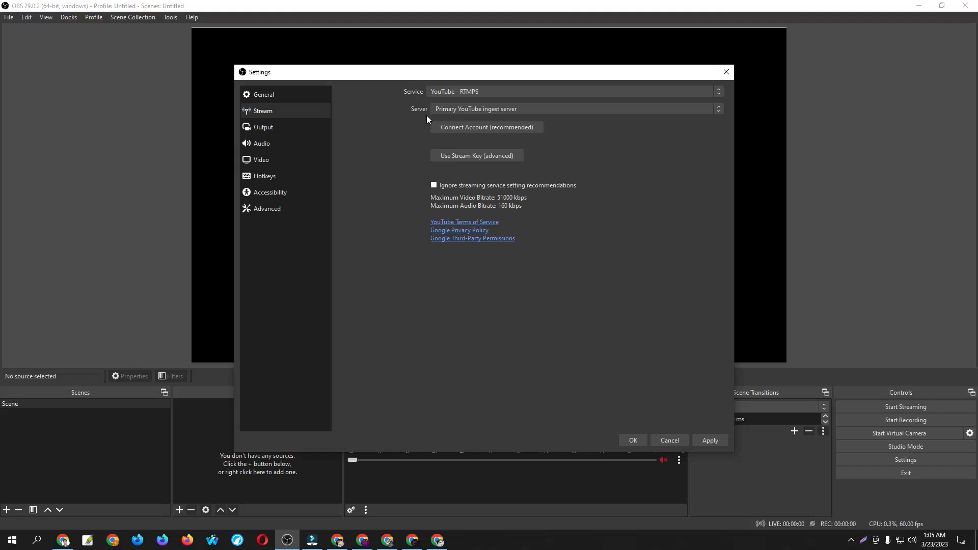
click(488, 154)
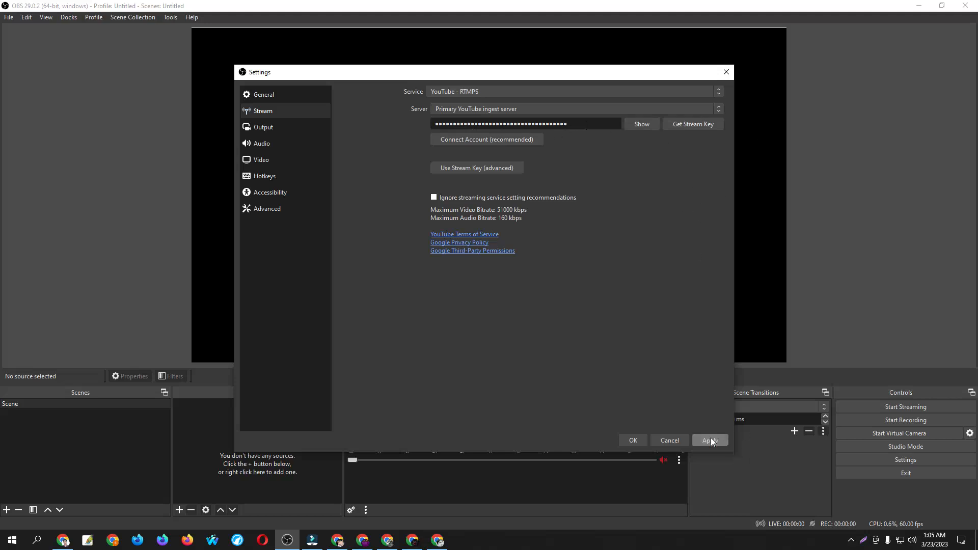
Review the output settings for streaming, recording, audio and replay buffer, check the video settings, and leave the settings without saving
click(283, 127)
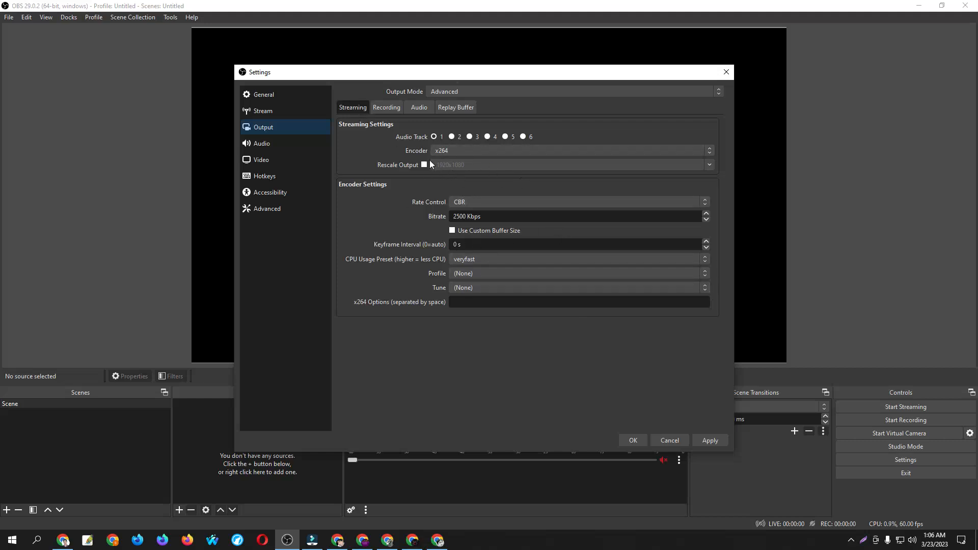
click(390, 109)
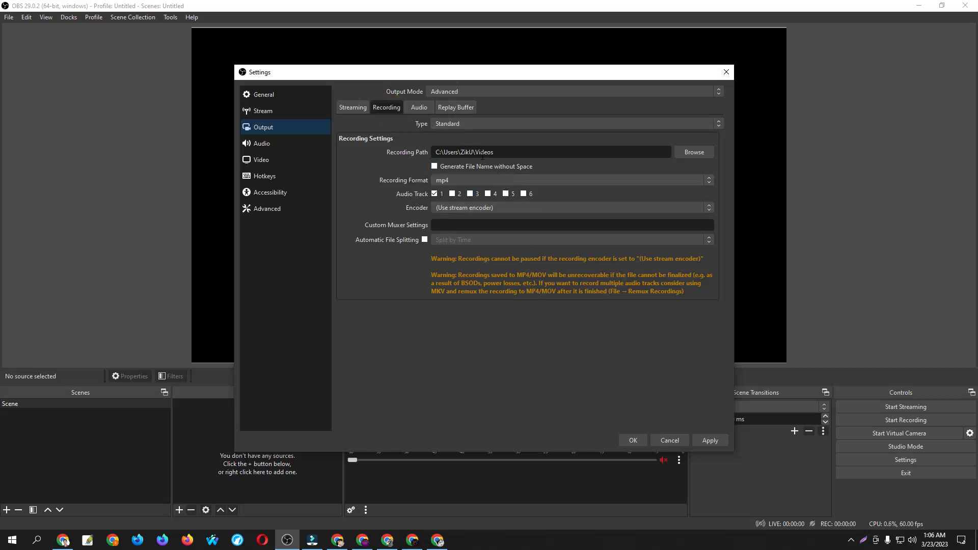
click(426, 107)
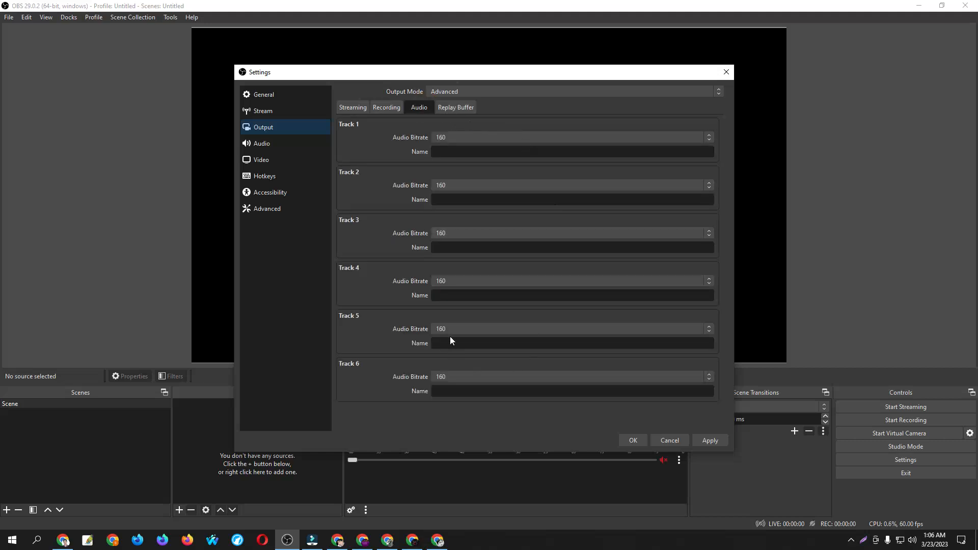
click(462, 109)
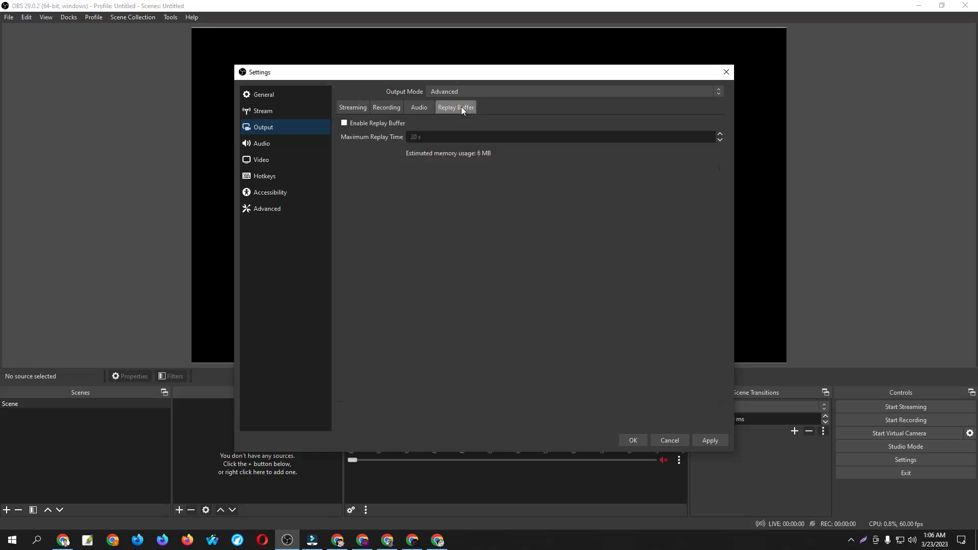
click(298, 93)
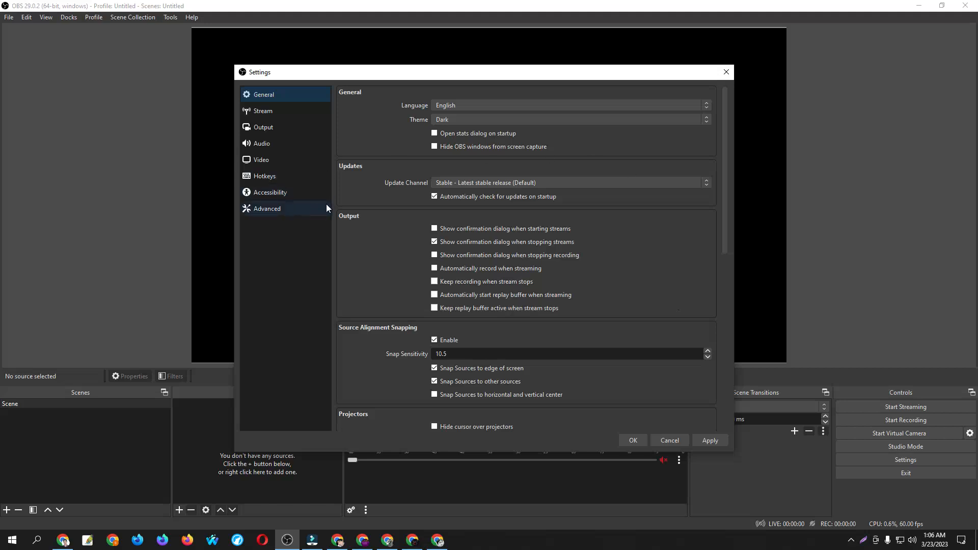
click(305, 162)
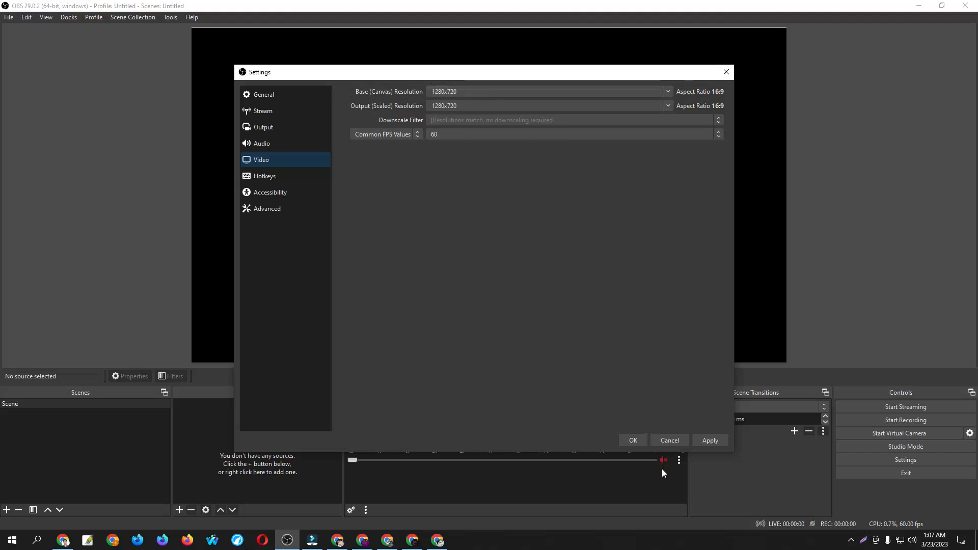
click(670, 442)
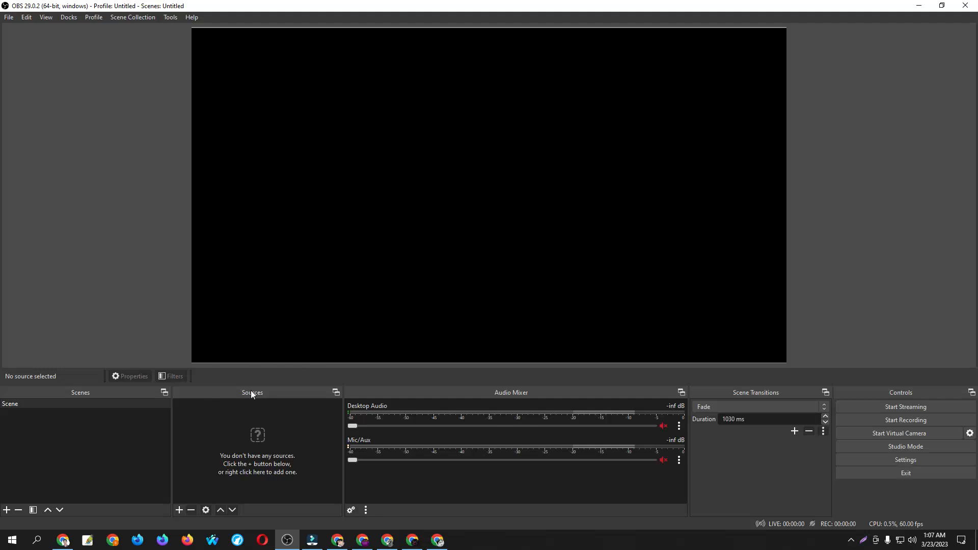
Add a new media source that uses the local video VID_20230323_010156.mp4 from the Desktop
click(180, 511)
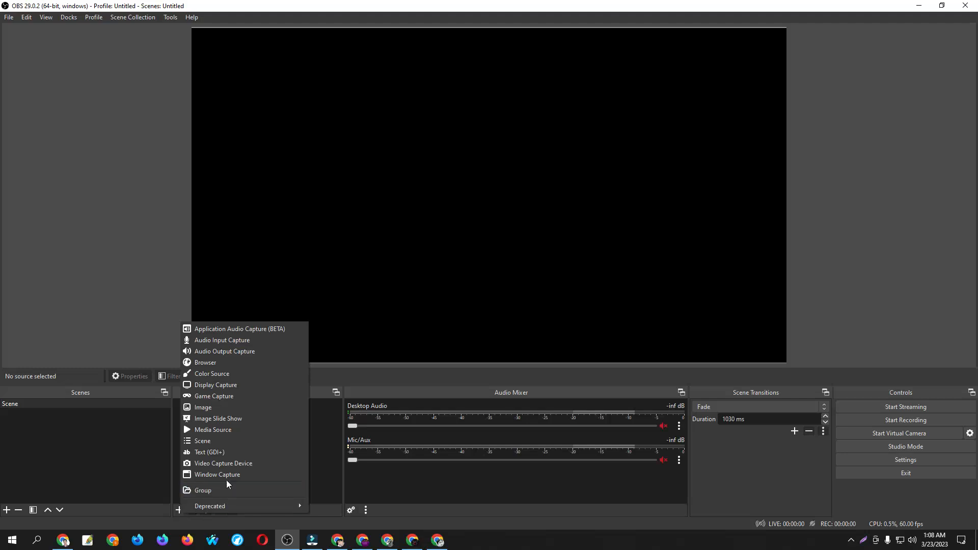
click(217, 431)
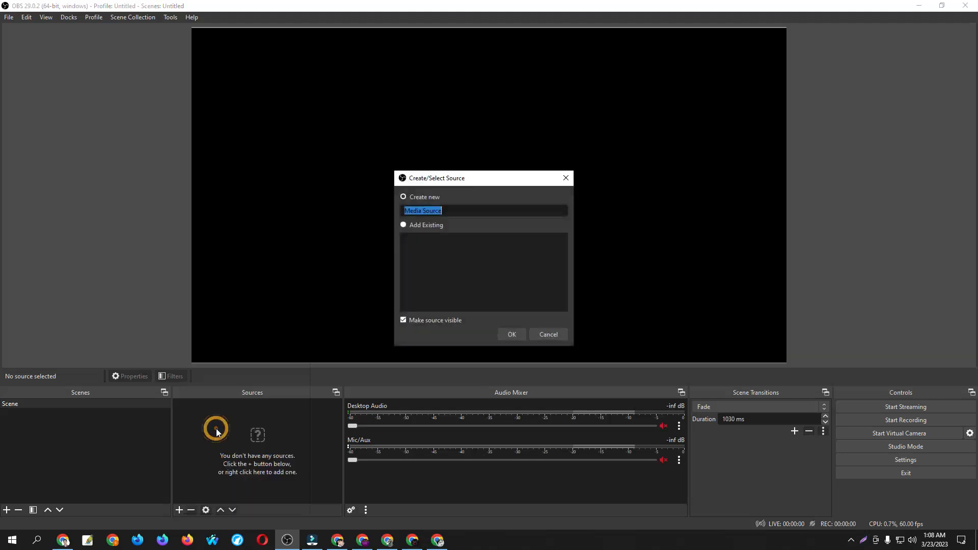
click(512, 335)
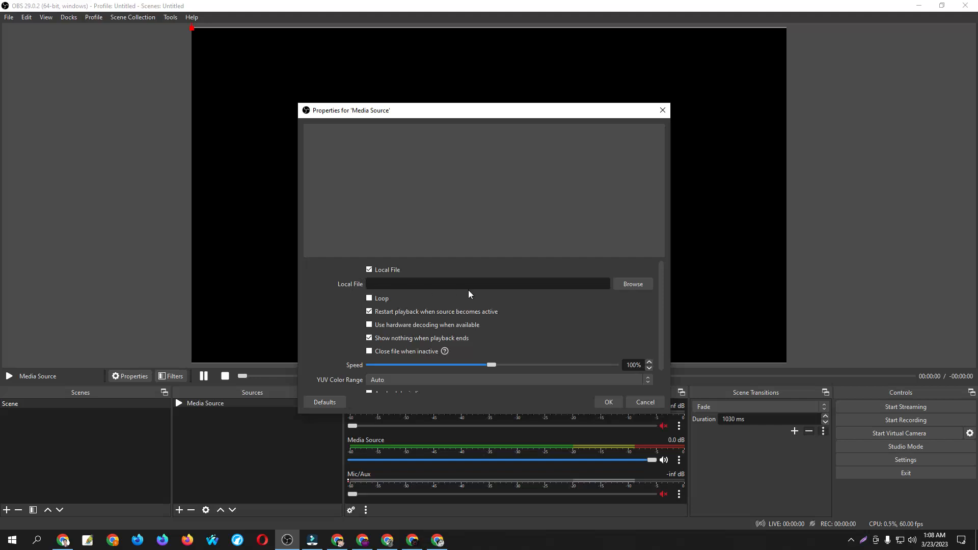
click(631, 286)
scroll(408, 205, up, 12)
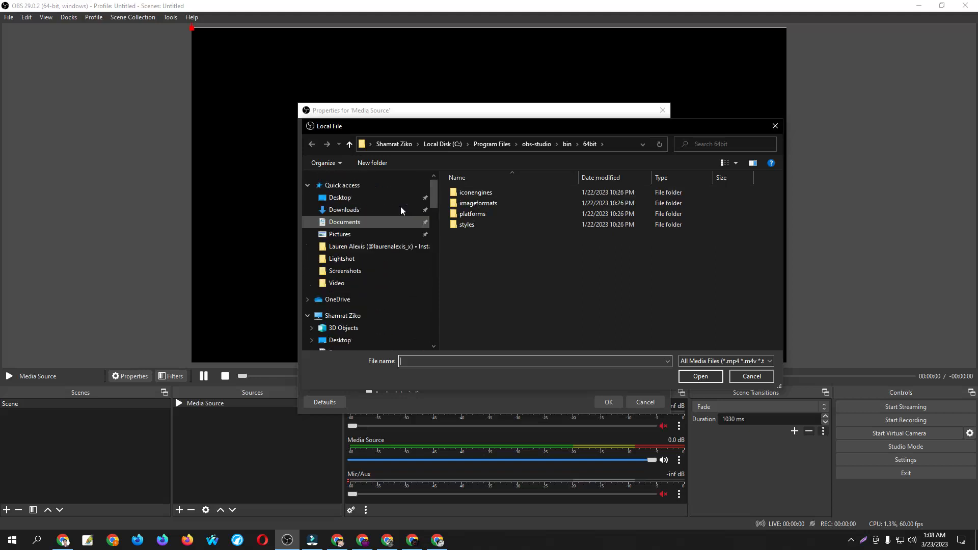
click(367, 198)
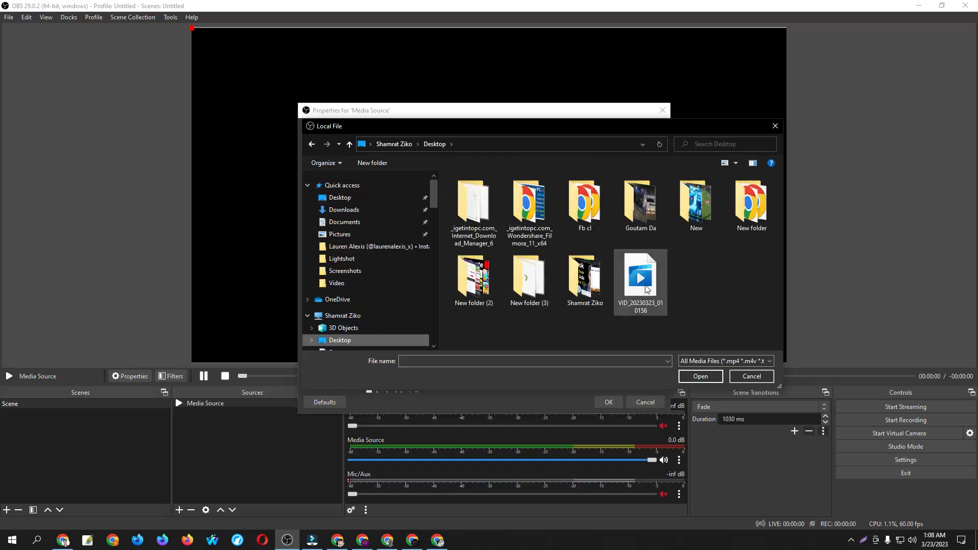
click(643, 290)
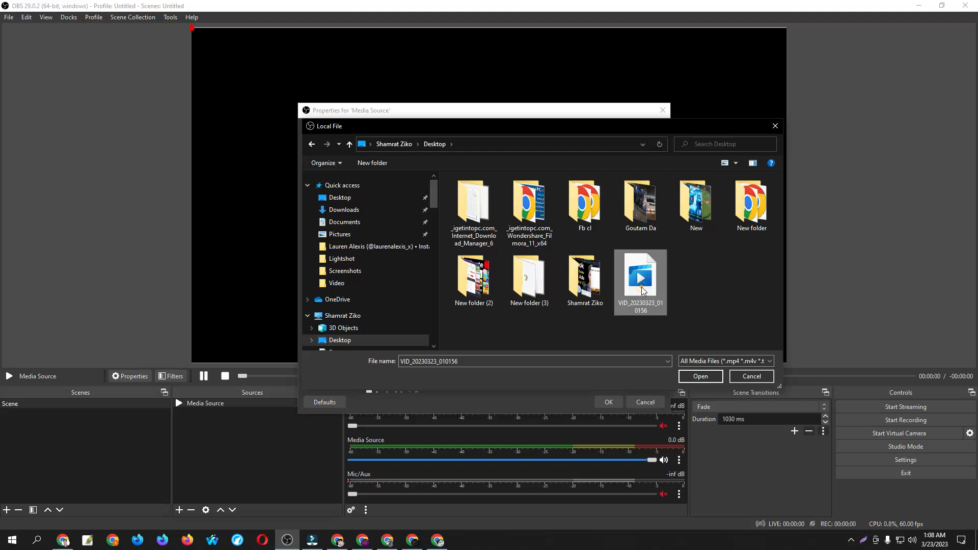
click(697, 376)
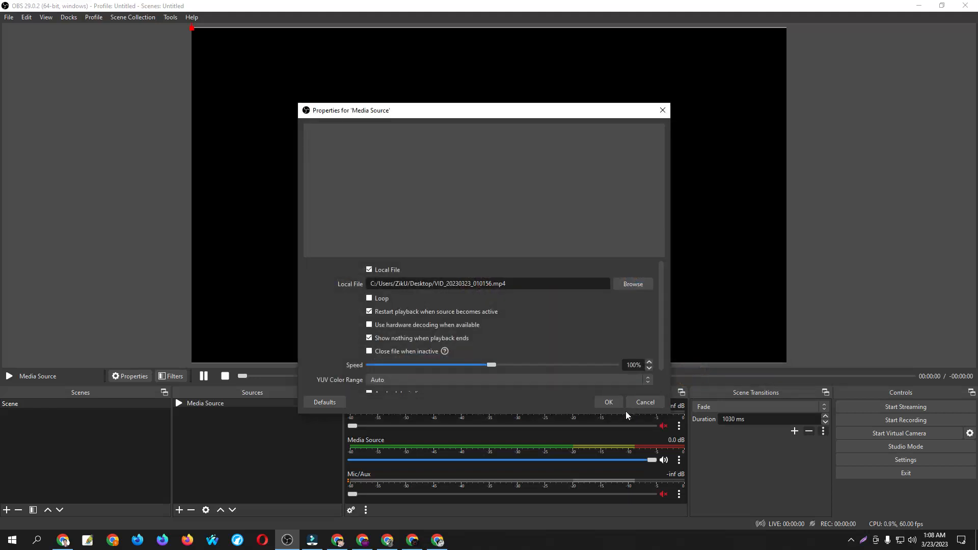
click(609, 403)
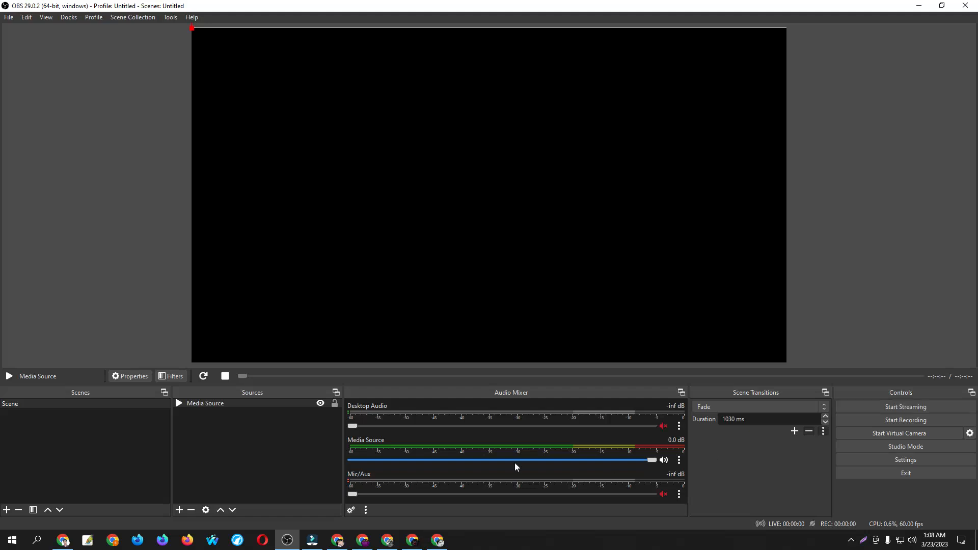
Remove the media source from the scene and confirm the removal
right_click(209, 407)
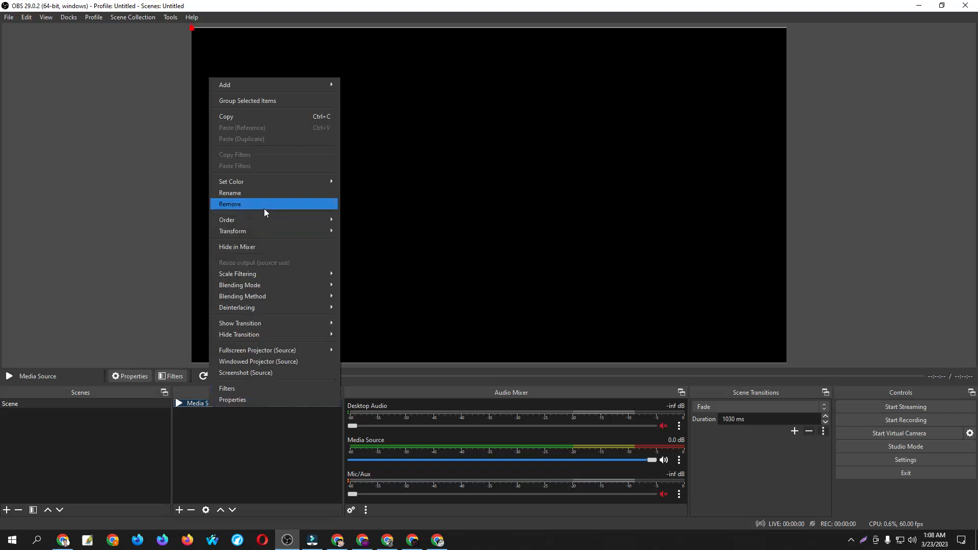
click(264, 205)
click(522, 278)
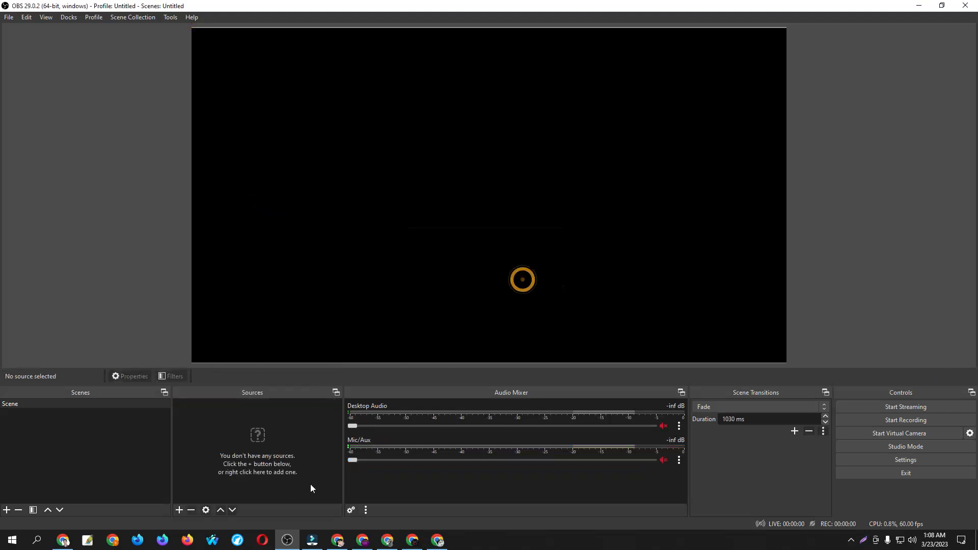
Create a new visible browser source named Browser in the scene
click(179, 512)
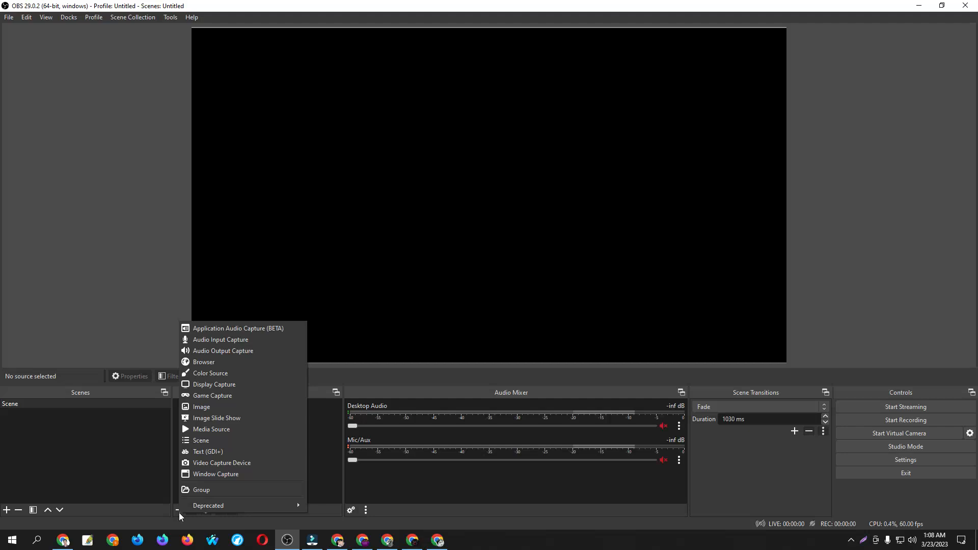
click(199, 363)
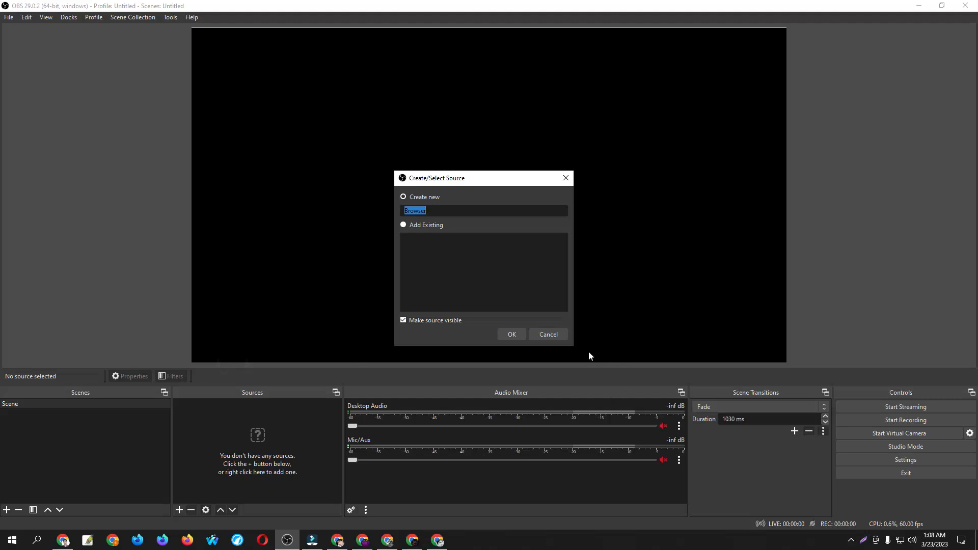
click(513, 333)
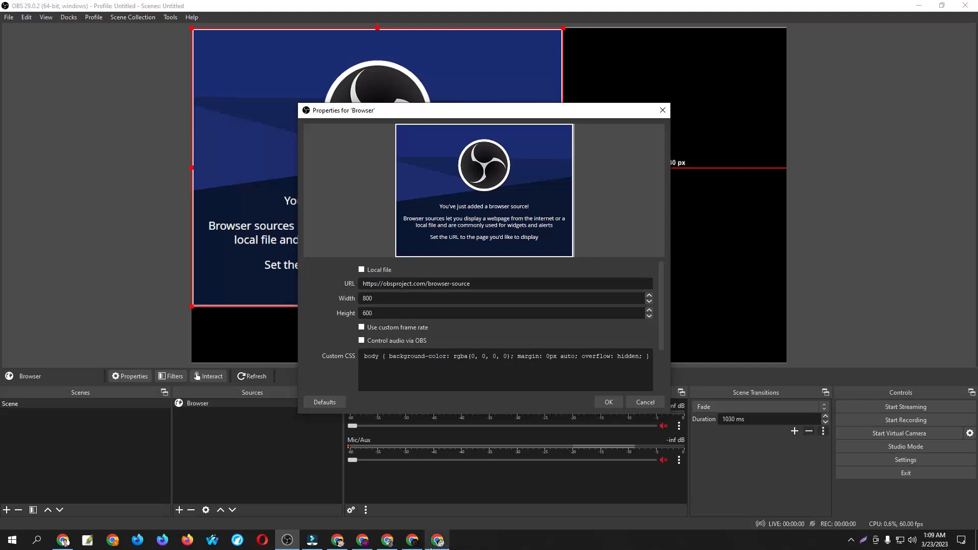
Switch to Chrome, search Google for cricket live in a new tab, and open the ESPNcricinfo Live Score result
mouse_move(431, 547)
click(387, 540)
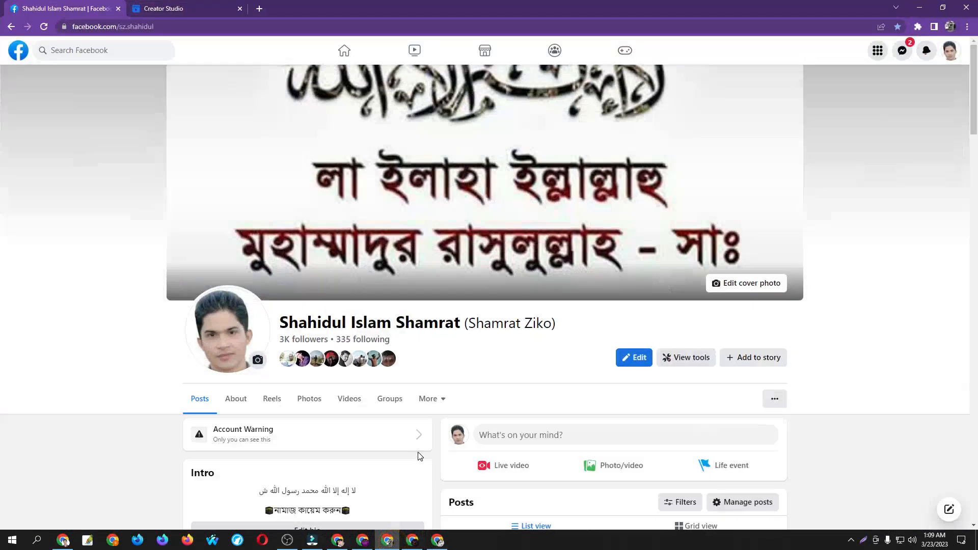
click(259, 9)
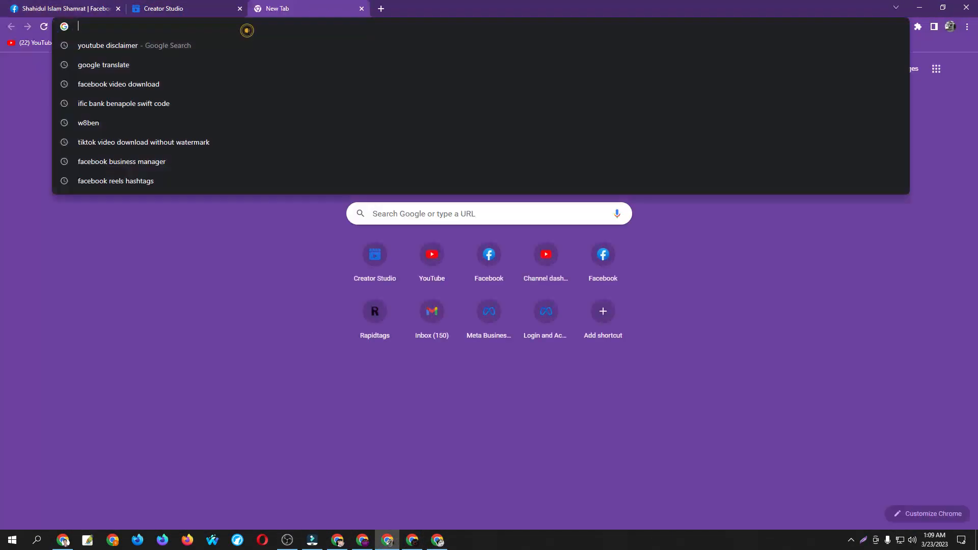
text(cr)
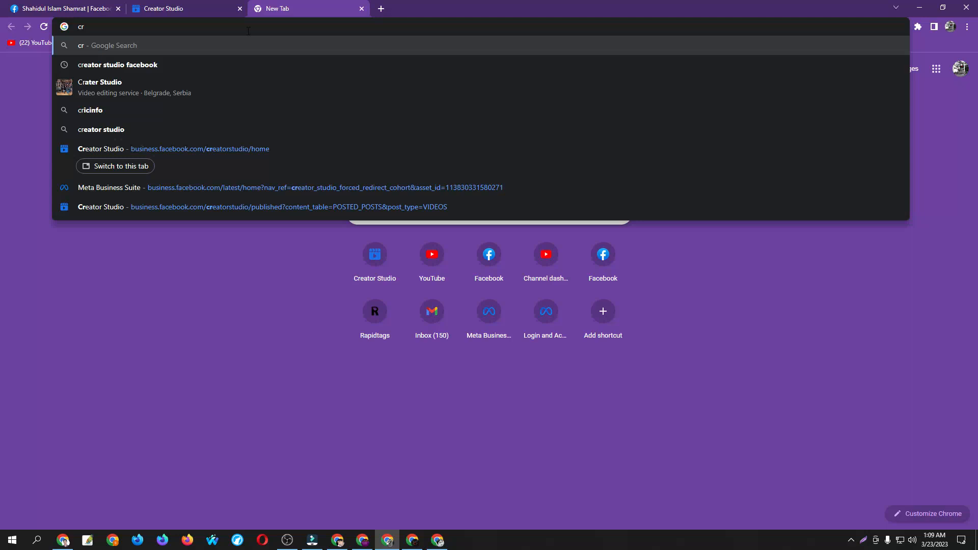
text(i)
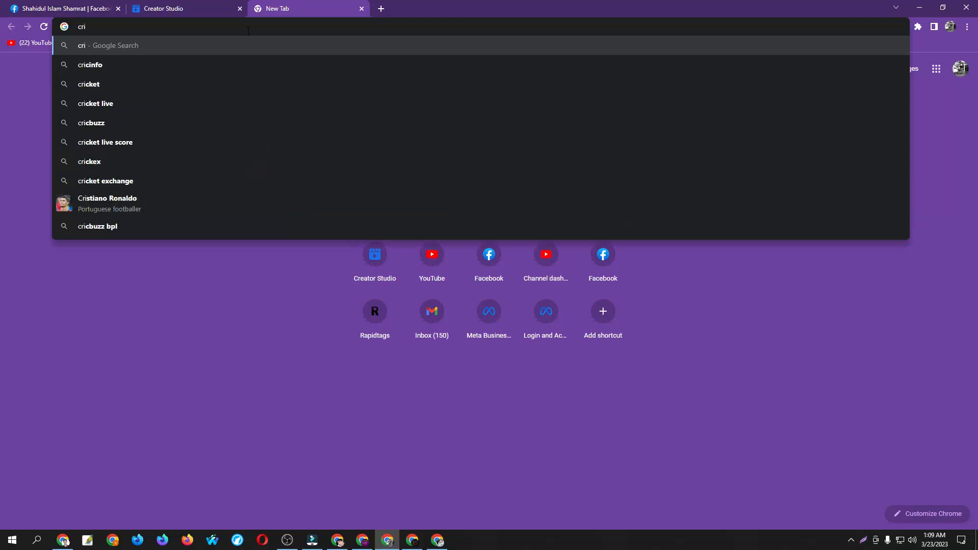
click(172, 104)
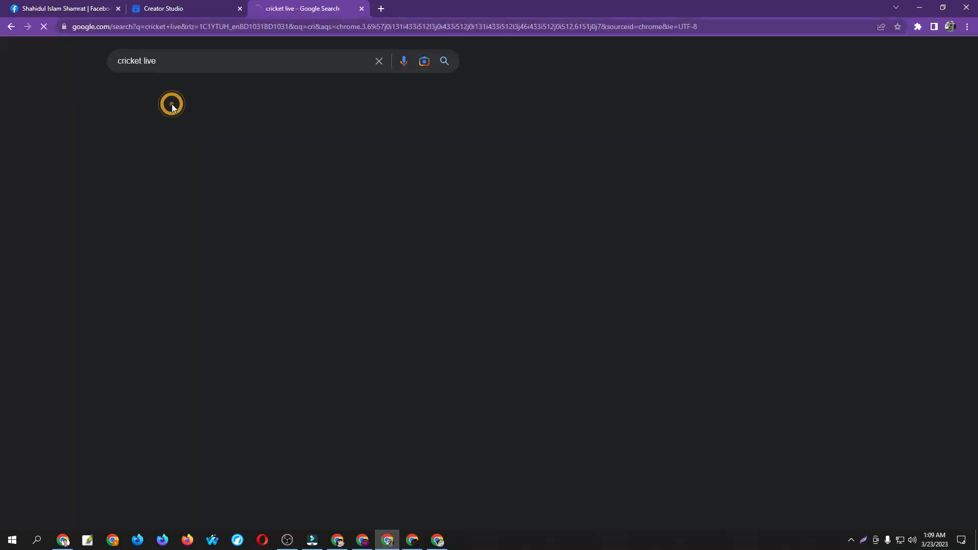
scroll(443, 305, down, 15)
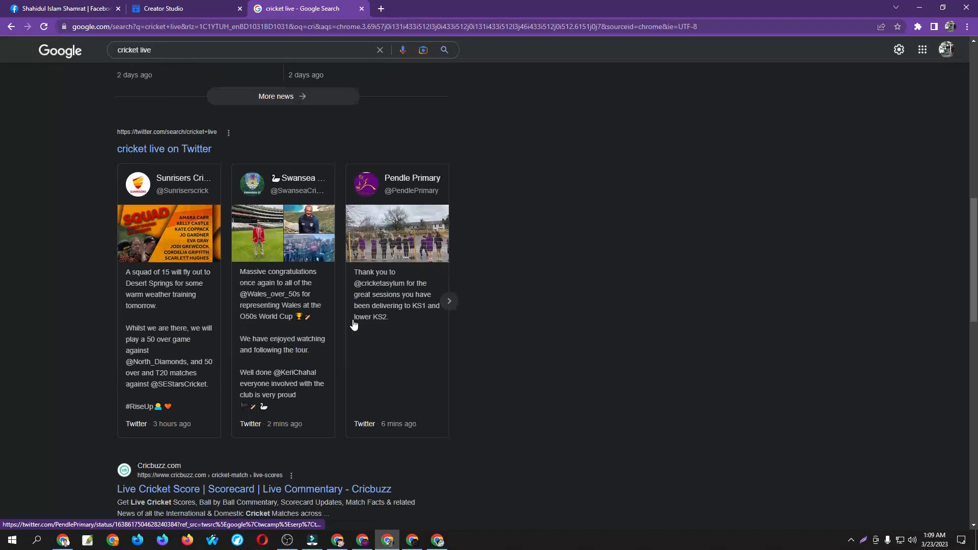
scroll(457, 323, up, 1)
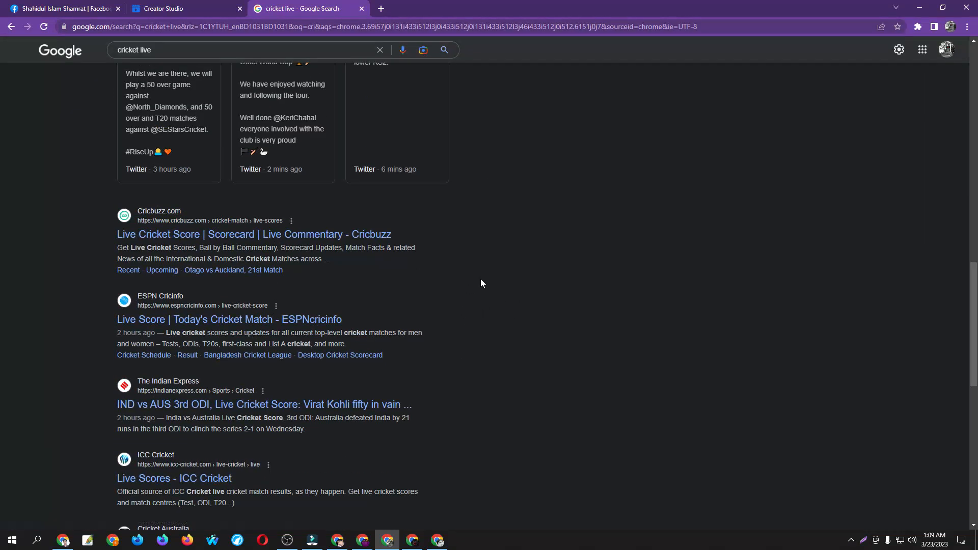
click(298, 321)
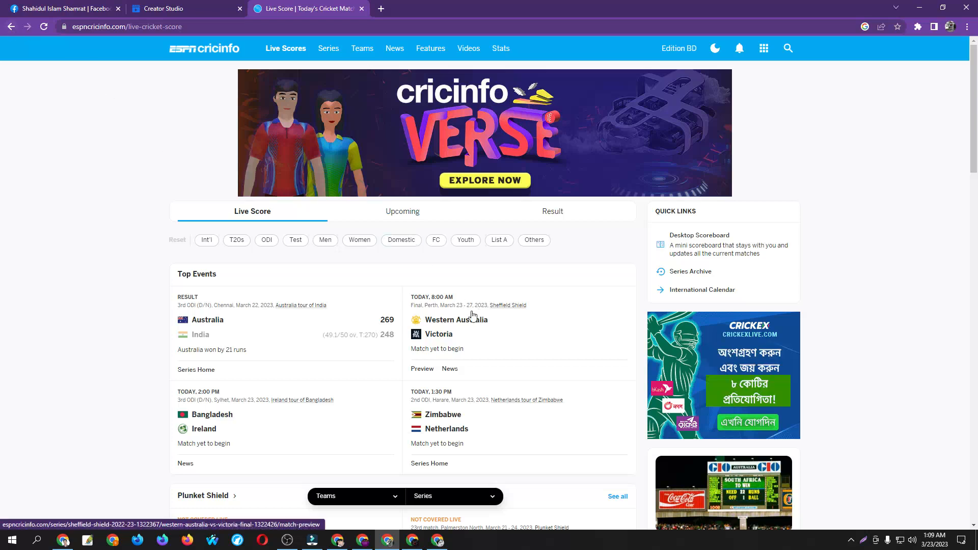
Copy the web address of the ESPNcricinfo live cricket score page
scroll(407, 288, down, 2)
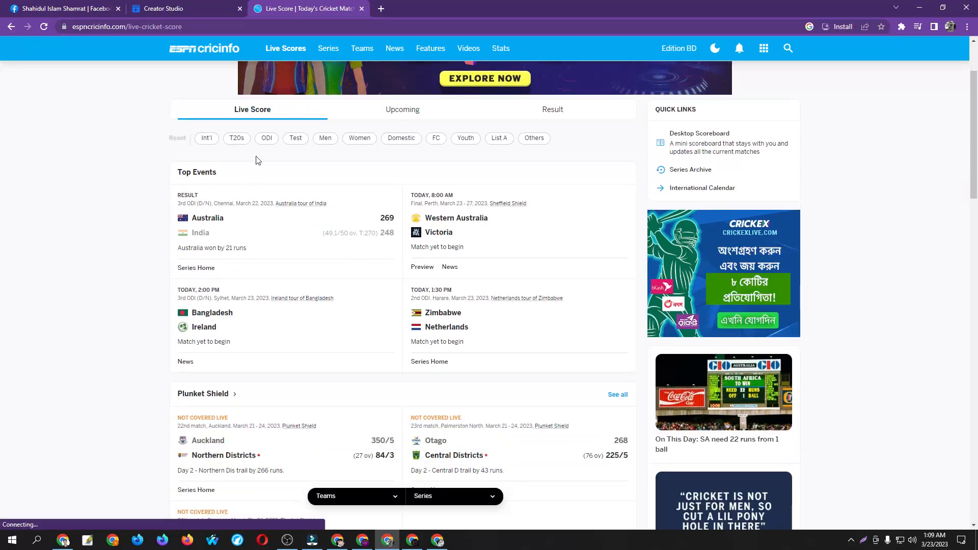
click(152, 27)
key(ctrl+c)
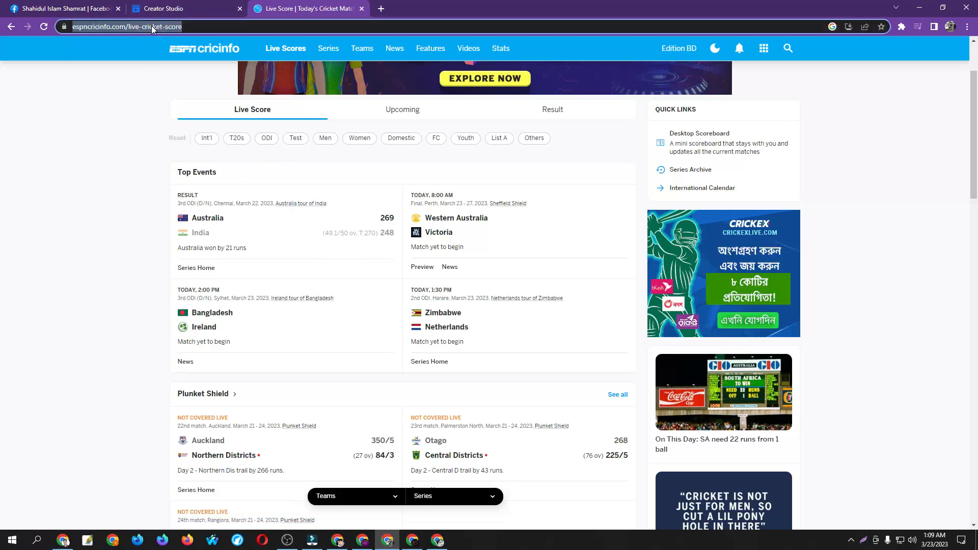
right_click(152, 29)
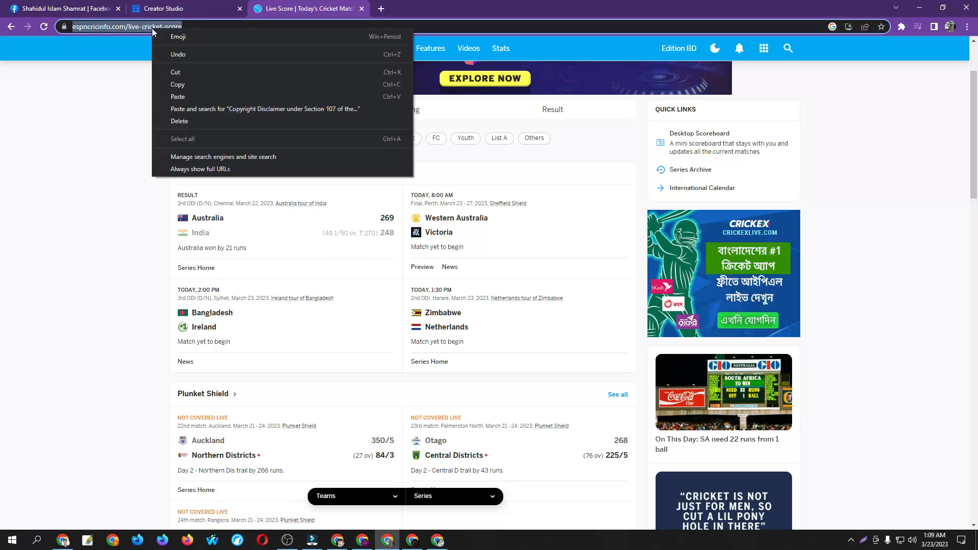
click(188, 83)
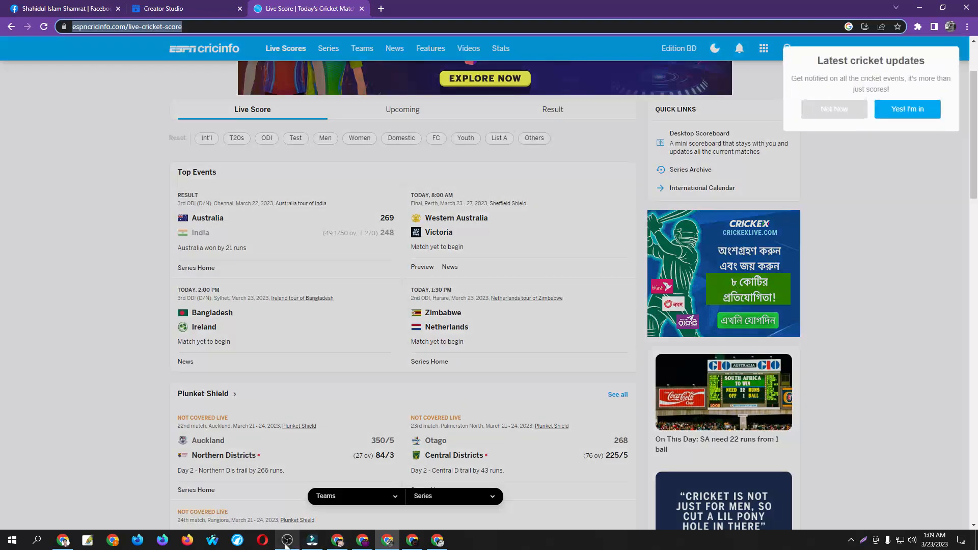
click(287, 540)
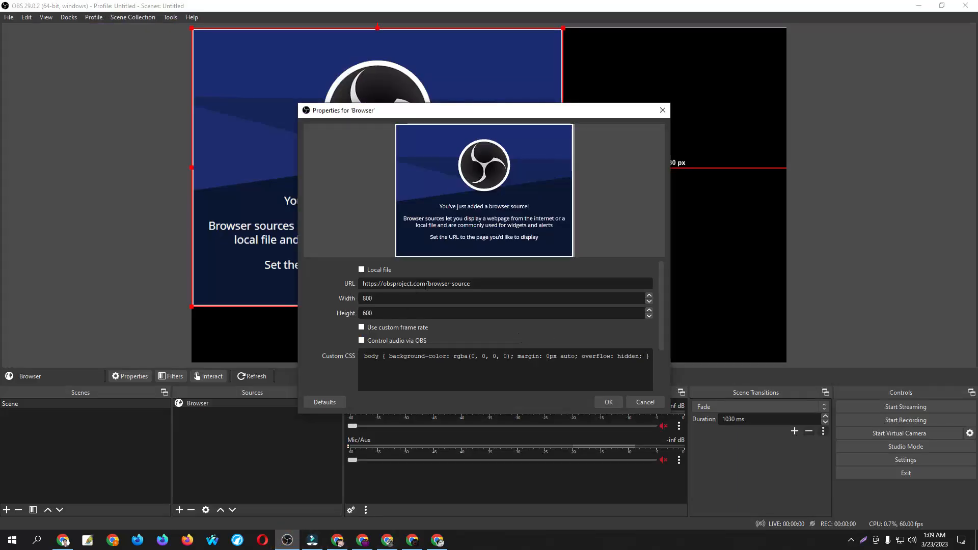
triple_click(425, 284)
right_click(421, 284)
click(454, 341)
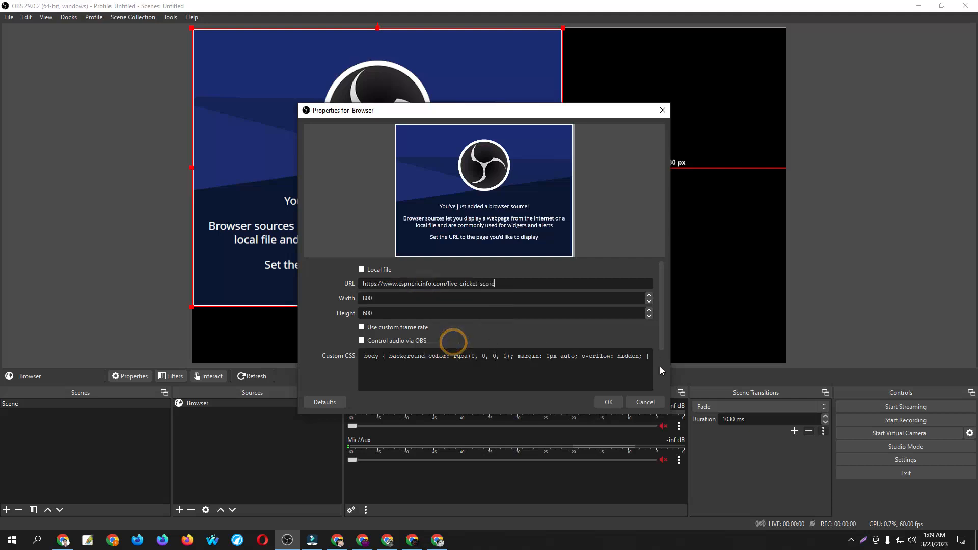
click(612, 401)
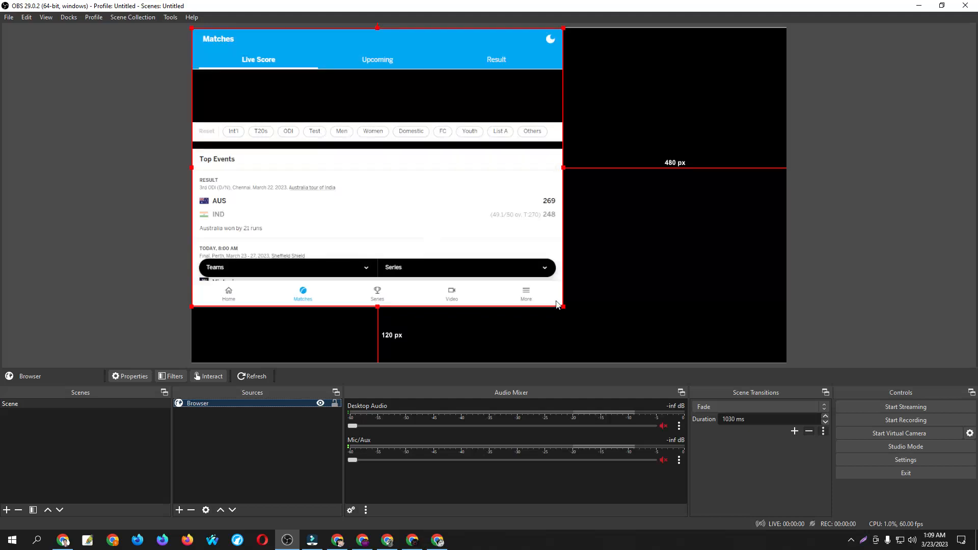
Enlarge the browser source past the canvas width, shift it upward, and stretch its lower edge to the canvas bottom
drag(564, 306, 884, 398)
drag(510, 283, 502, 136)
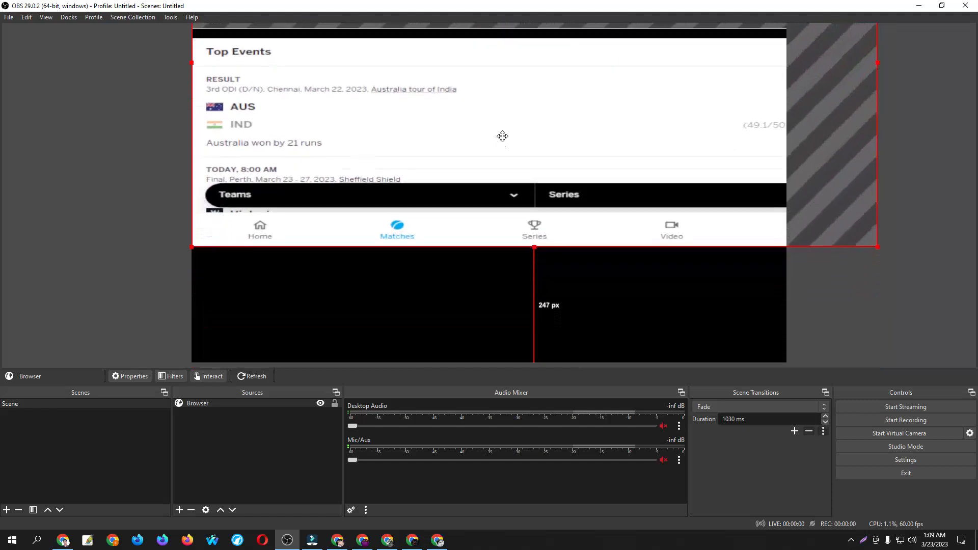
drag(534, 242, 541, 367)
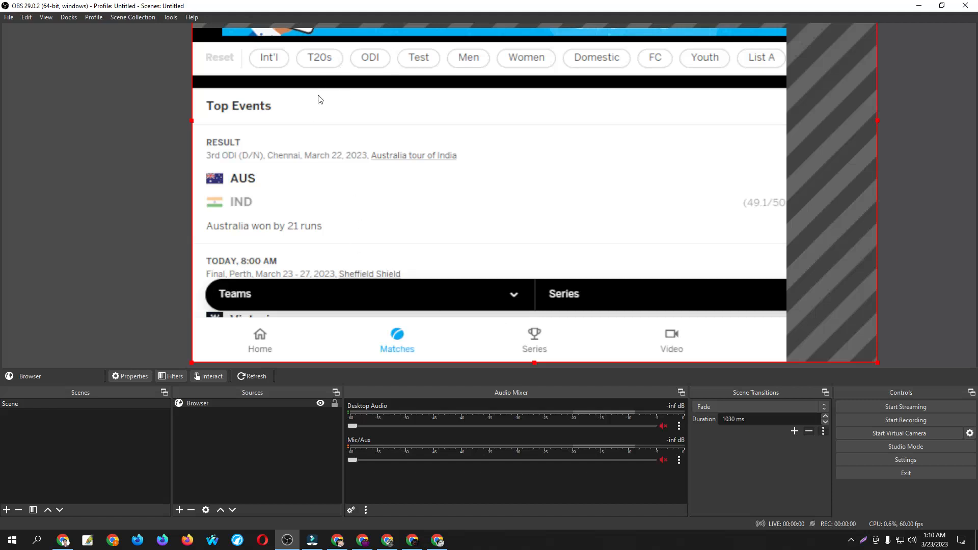
Add a new visible color source named Color Source with the default color and 1920 by 1080 size
click(179, 510)
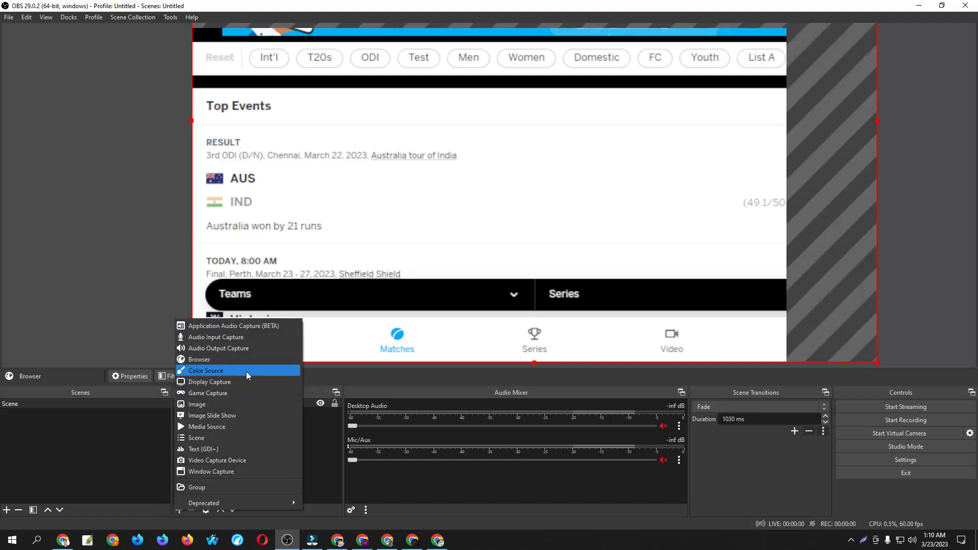
click(206, 371)
click(505, 333)
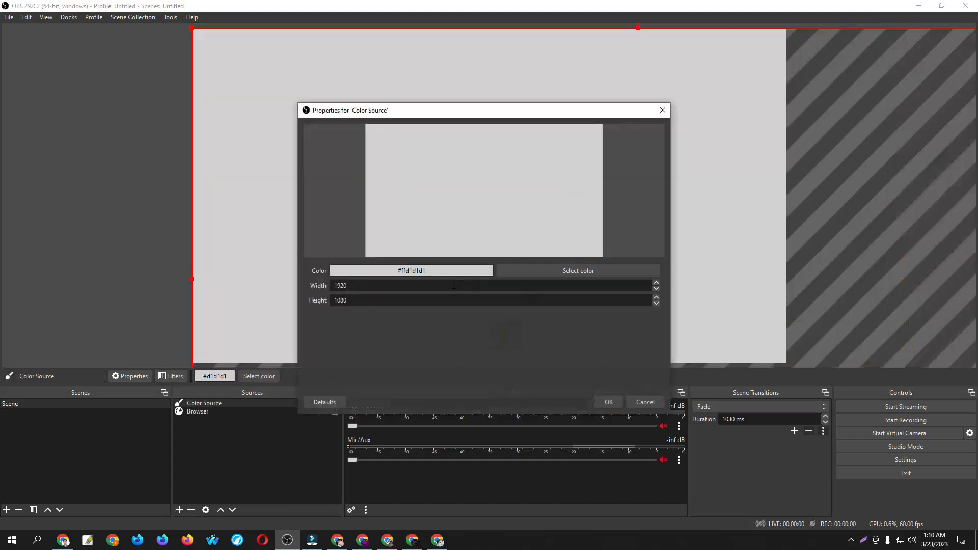
click(619, 404)
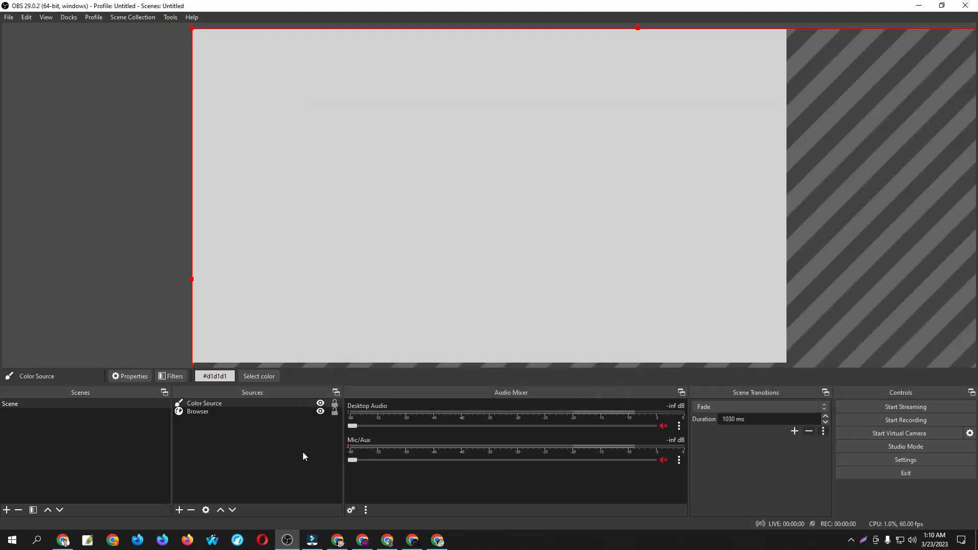
Change the color source's color to blue in its properties
right_click(206, 404)
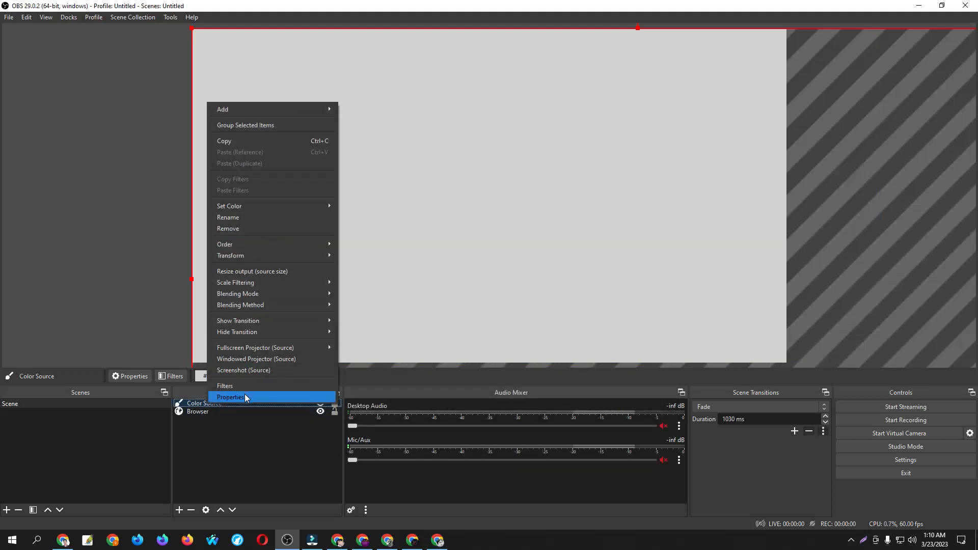
click(244, 395)
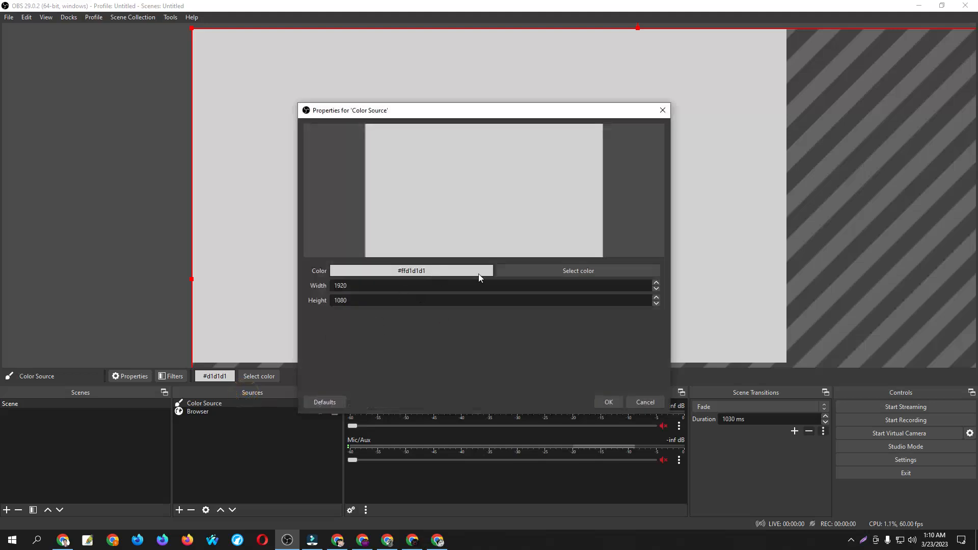
click(573, 273)
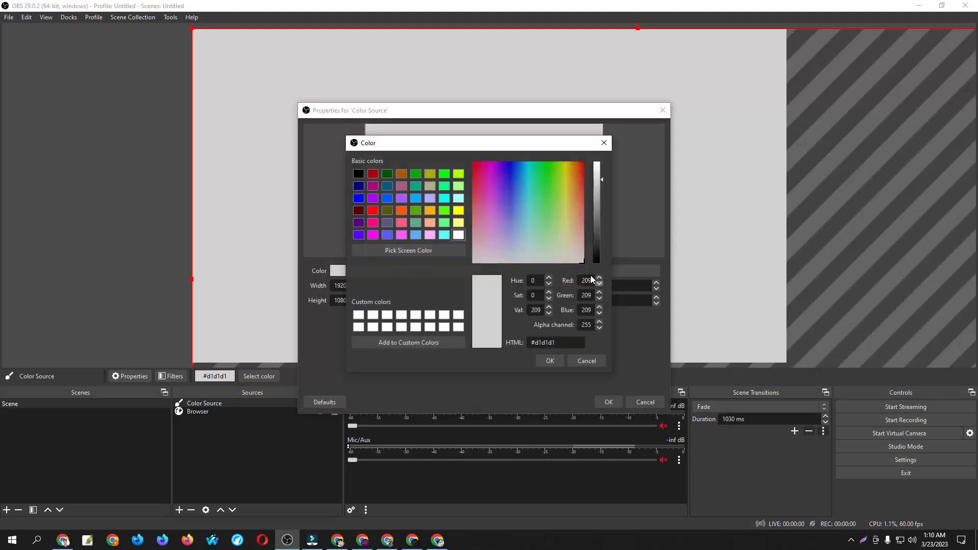
click(512, 176)
click(549, 360)
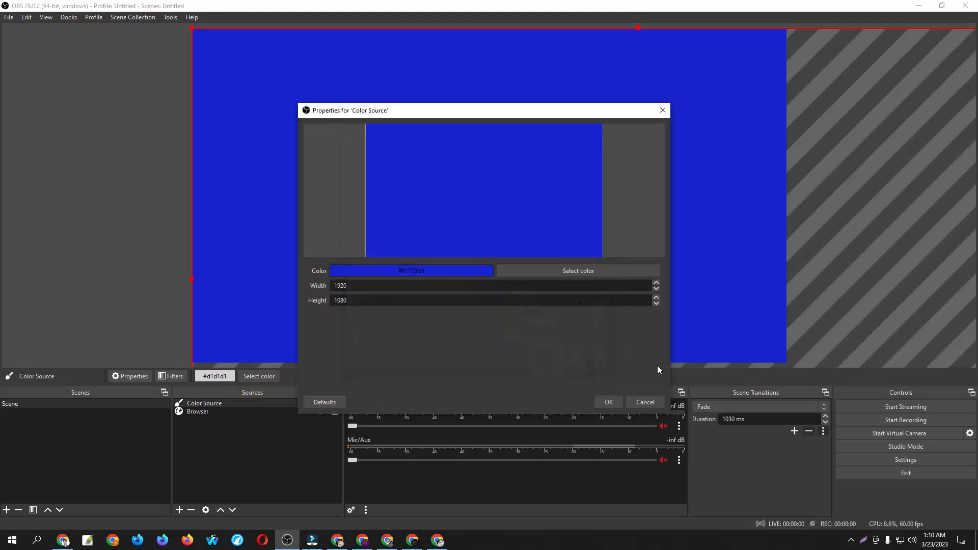
click(610, 402)
Shrink the blue color source to about 1077 px wide and position it within the canvas
drag(664, 274, 466, 12)
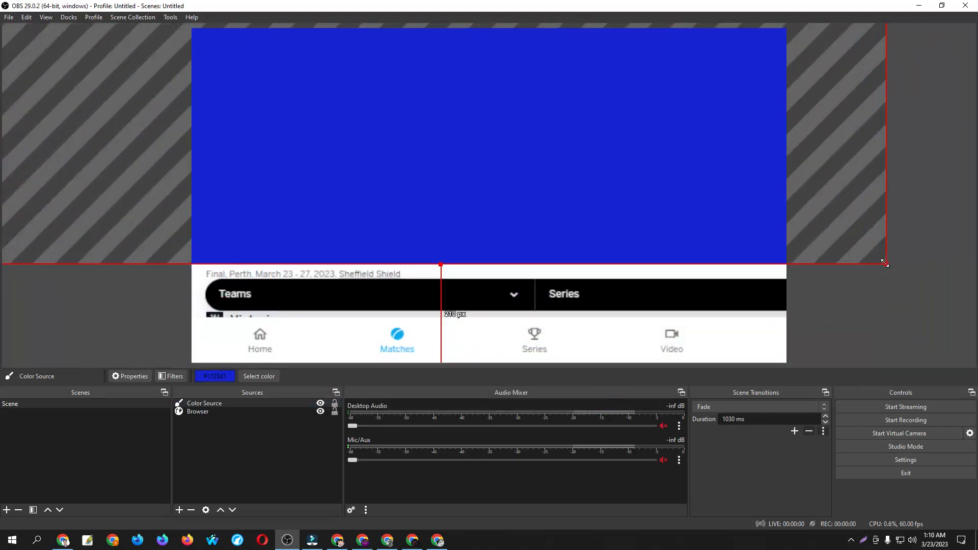
drag(885, 263, 592, 98)
drag(549, 66, 704, 307)
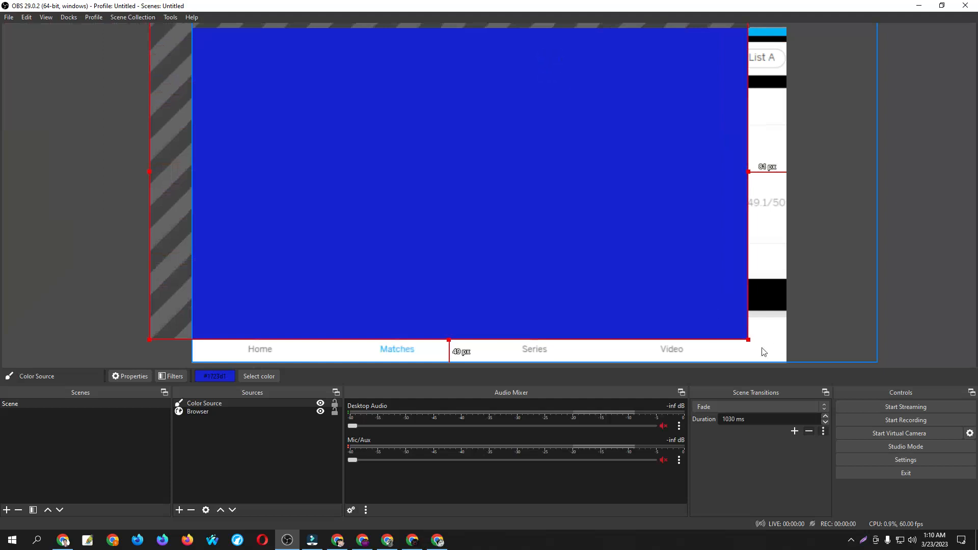
drag(749, 340, 786, 257)
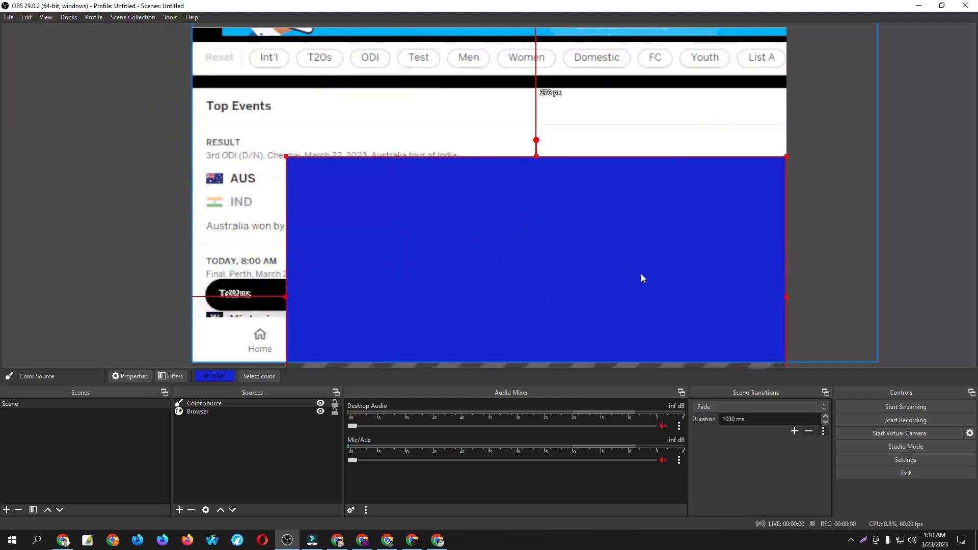
key(ctrl+z)
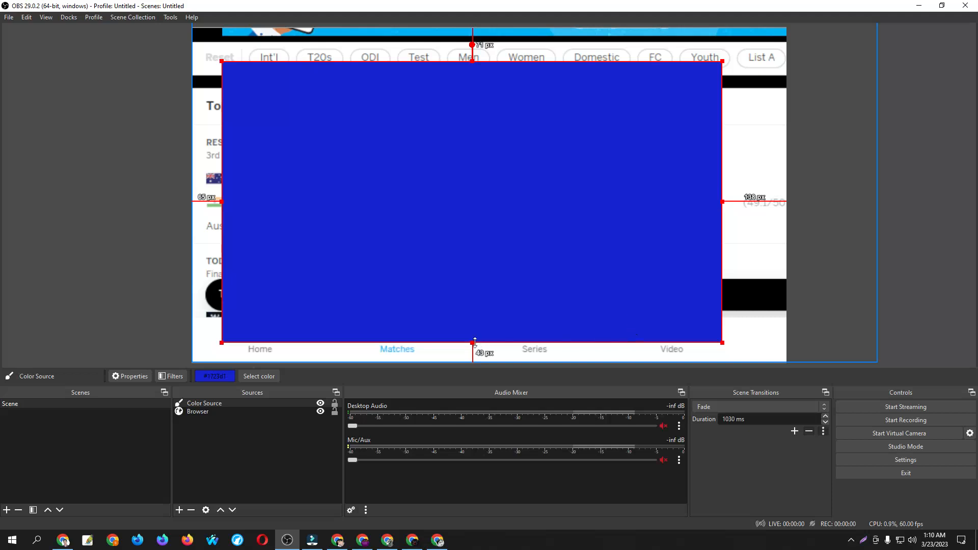
Reduce the blue color source to a strip about 134 px high and fit it across the canvas's full bottom edge
drag(475, 343, 473, 123)
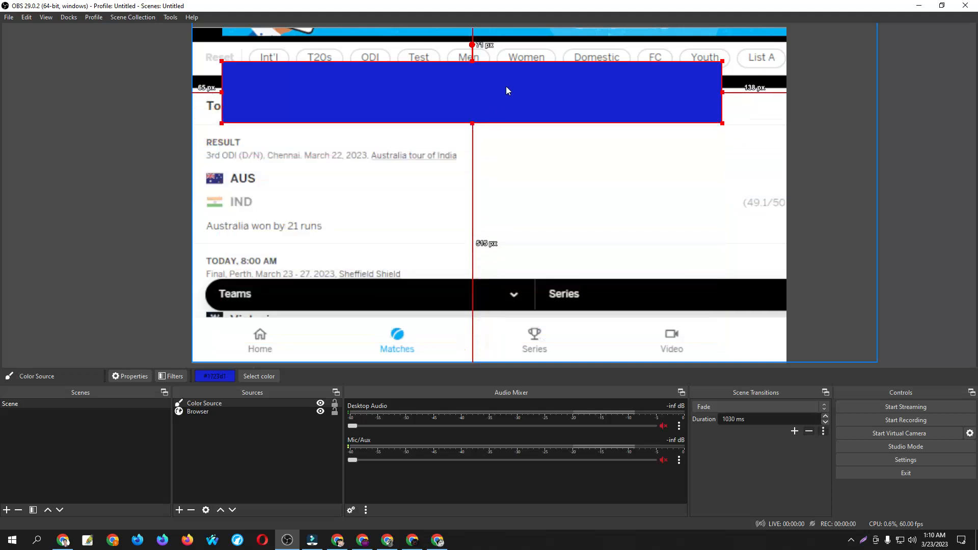
drag(507, 88, 477, 330)
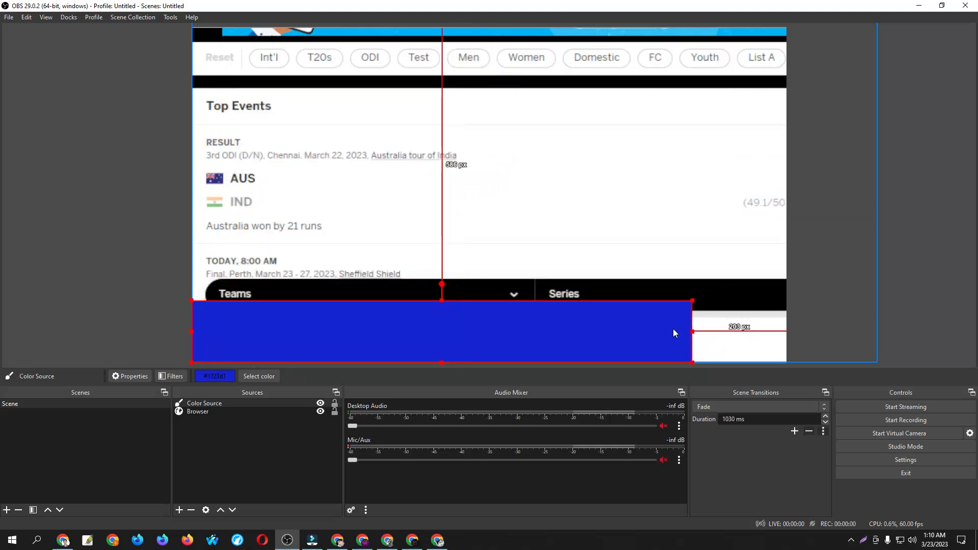
drag(692, 332, 788, 349)
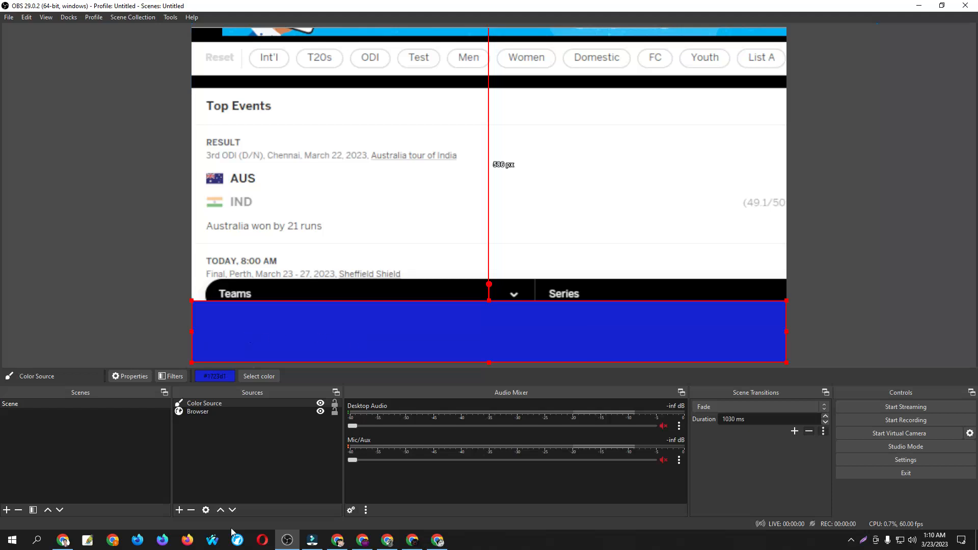
Add a new visible Text (GDI+) source named like to the scene
click(179, 510)
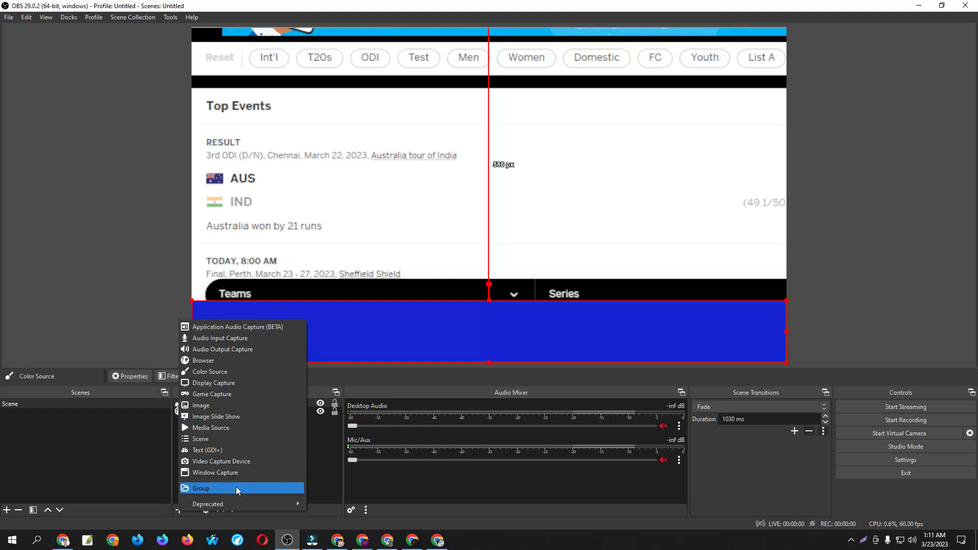
click(222, 451)
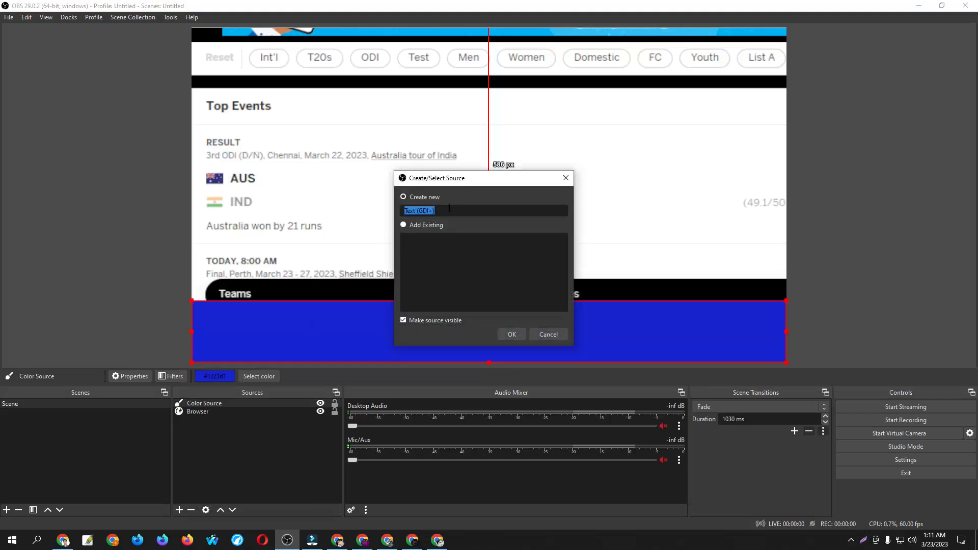
text(f)
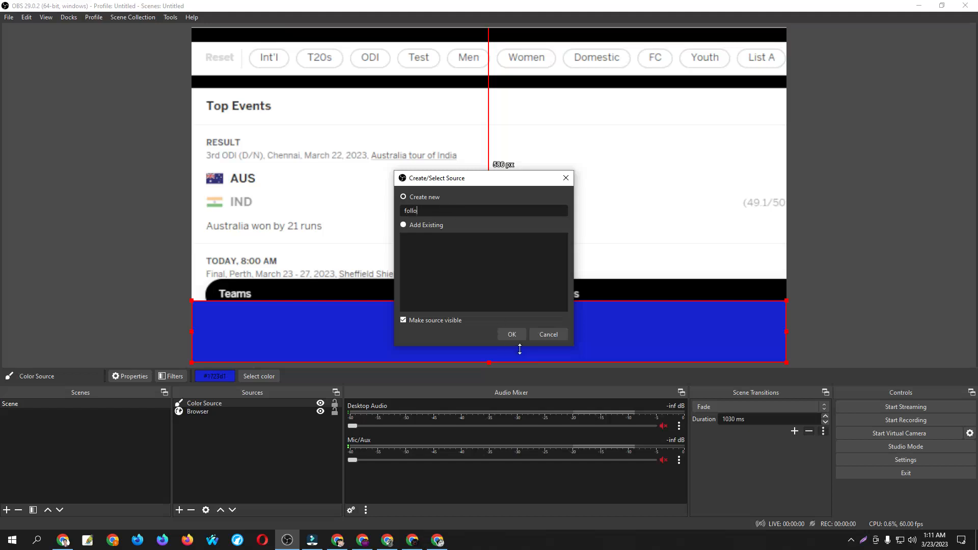
text(ollw)
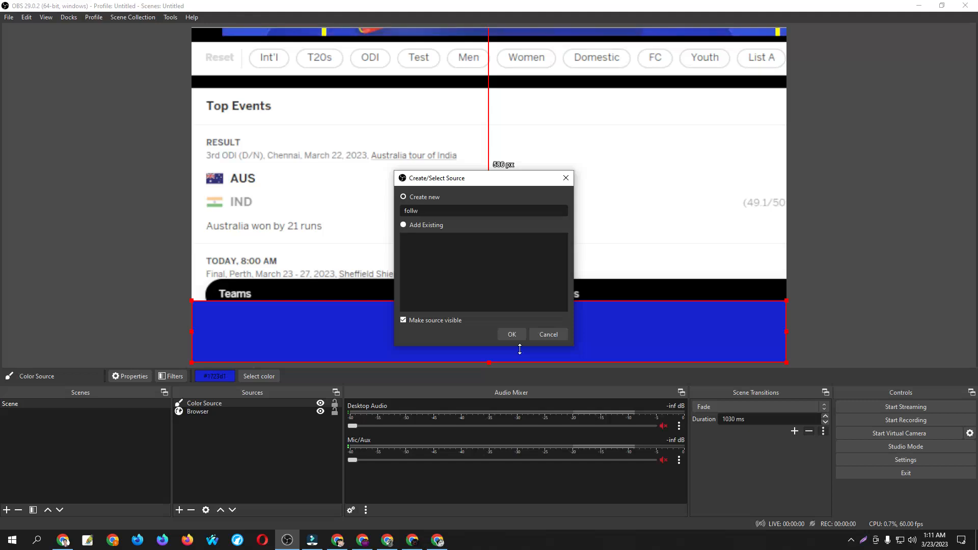
key(BackSpace)
key(BackSpace)
key(BackSpace)
click(511, 336)
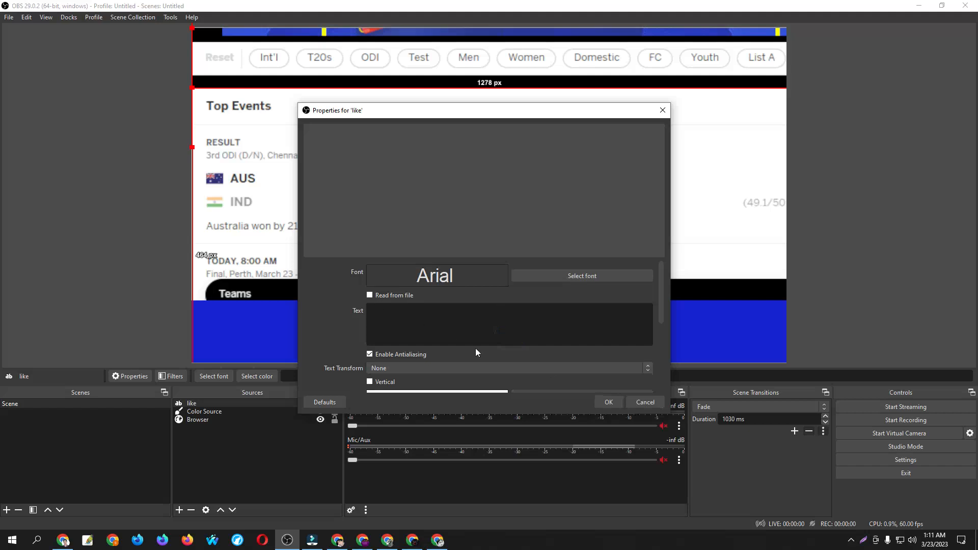
Set the like text source's font to Arial Bold and accept its properties
click(583, 276)
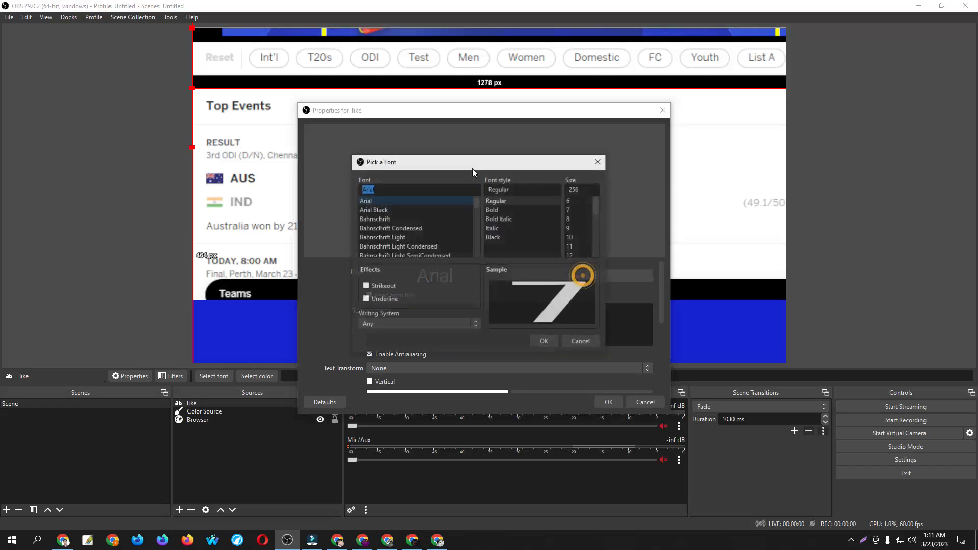
click(501, 209)
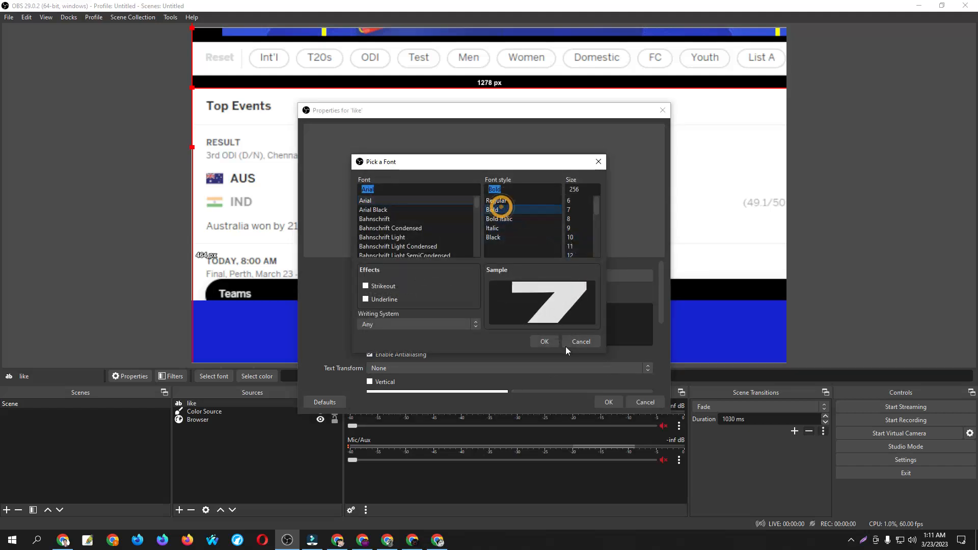
click(544, 342)
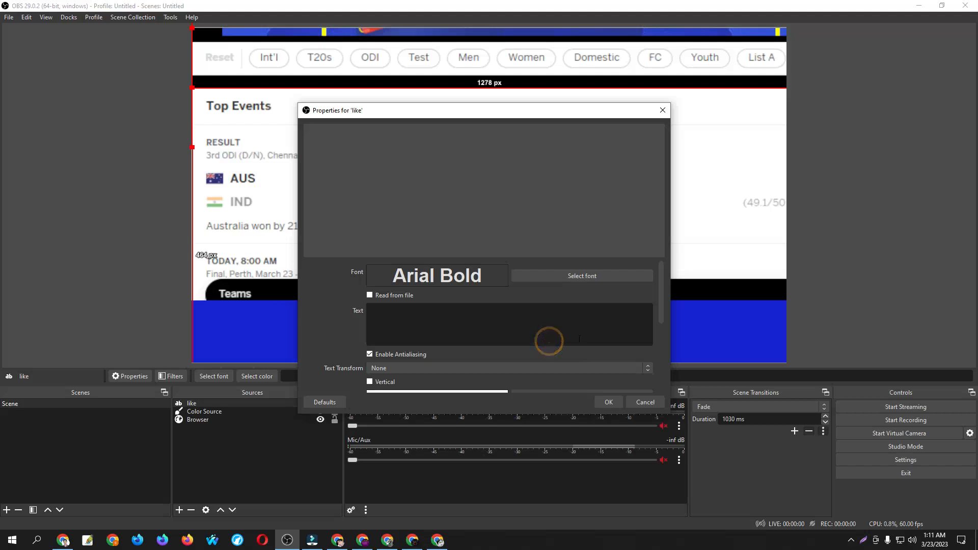
click(608, 402)
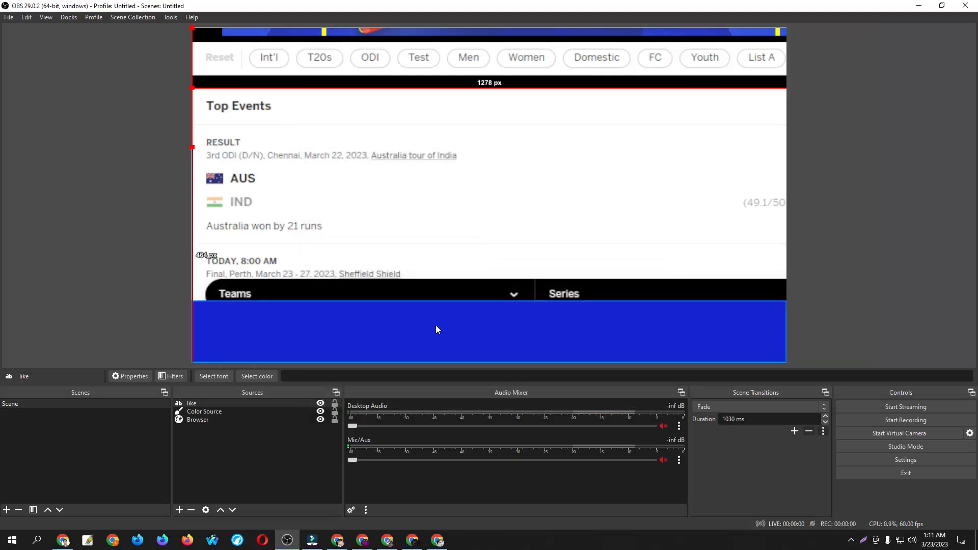
Enter Like as the text source's content and move the text to around the middle of the canvas
click(274, 404)
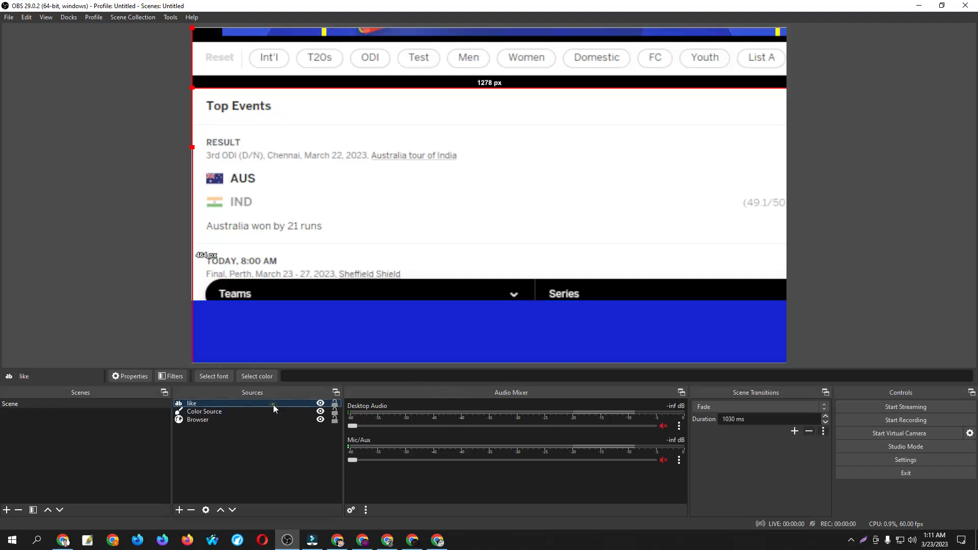
double_click(271, 404)
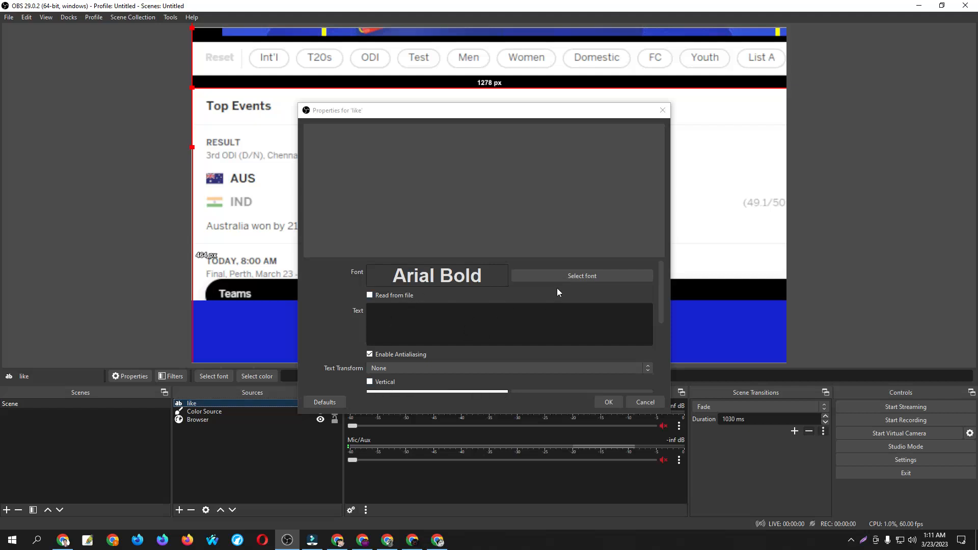
click(452, 322)
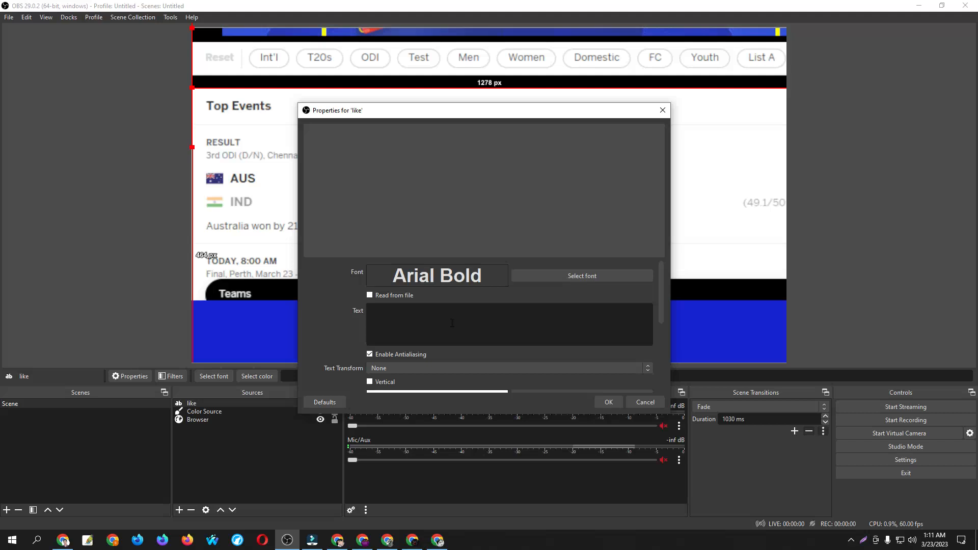
text(Like)
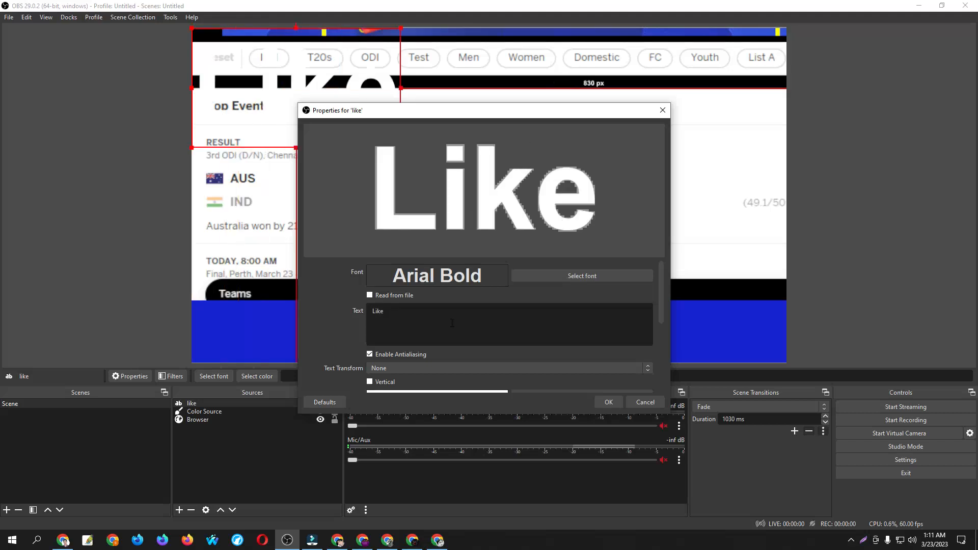
click(615, 401)
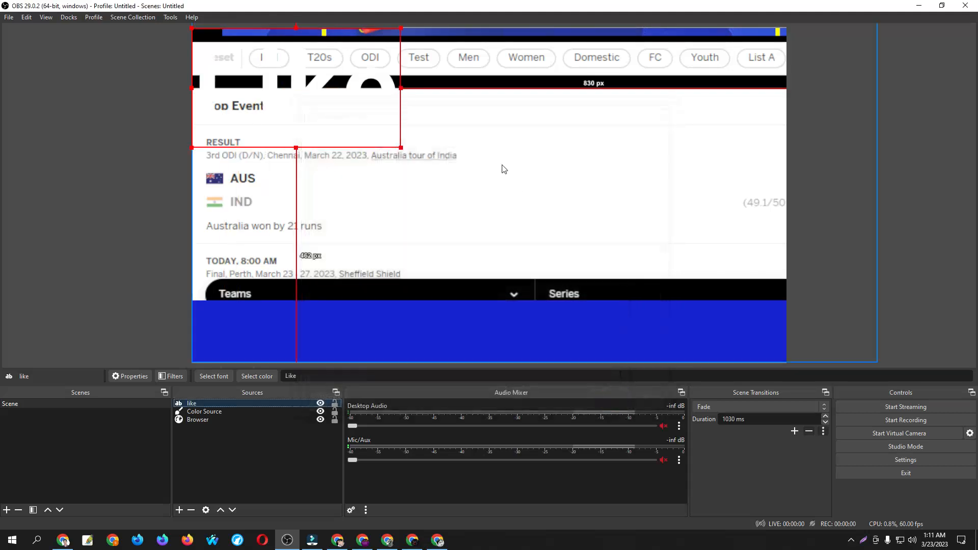
drag(357, 106, 561, 205)
Change the Like text's color to yellow (#ffff00) in its properties
double_click(203, 404)
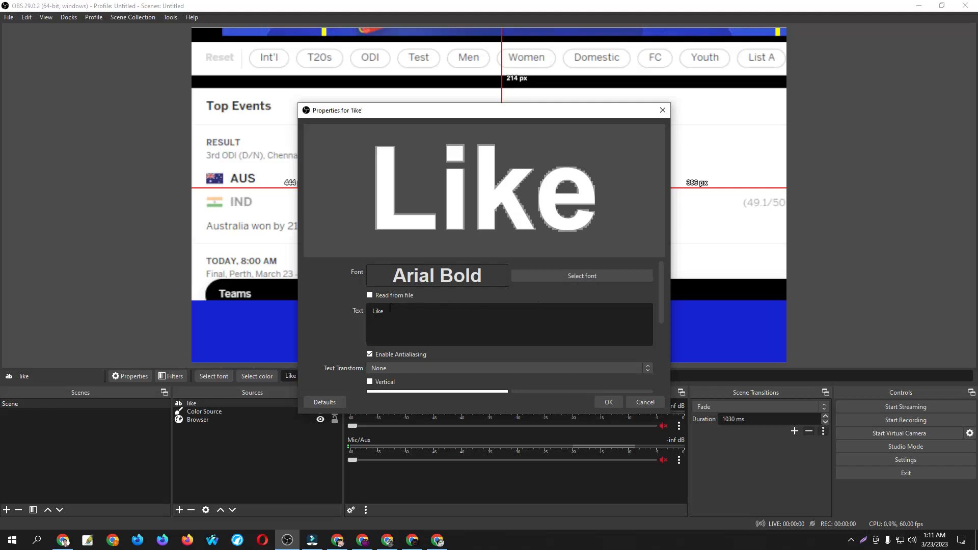
scroll(436, 349, down, 2)
scroll(451, 353, down, 2)
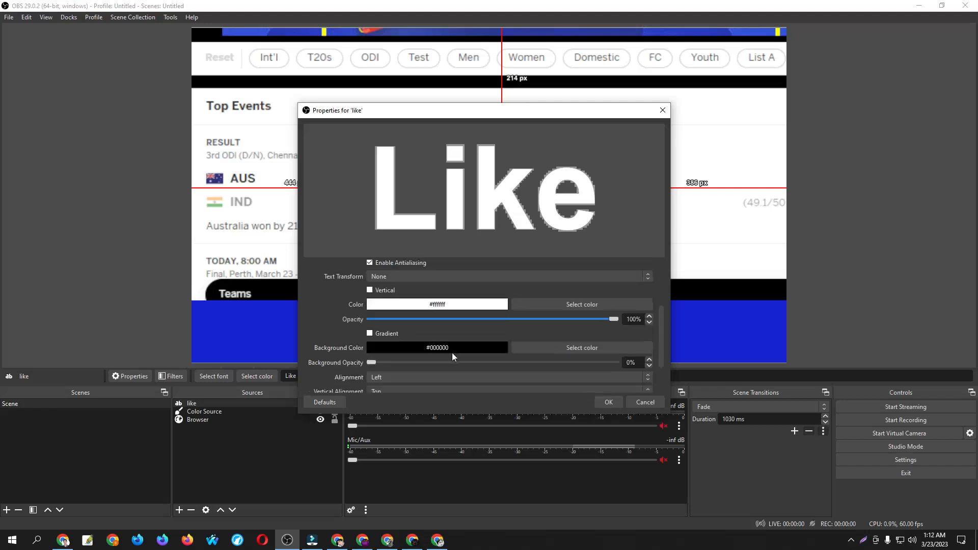
click(592, 305)
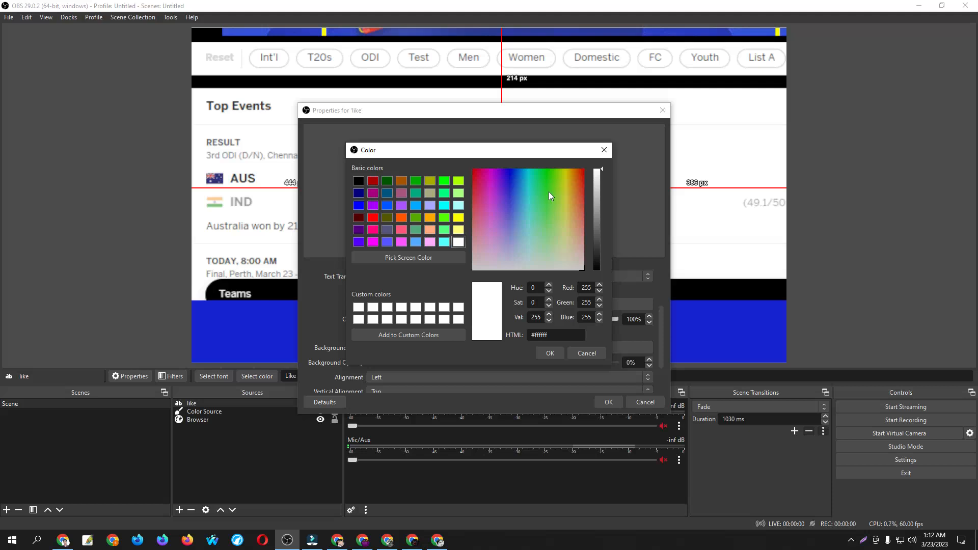
click(458, 218)
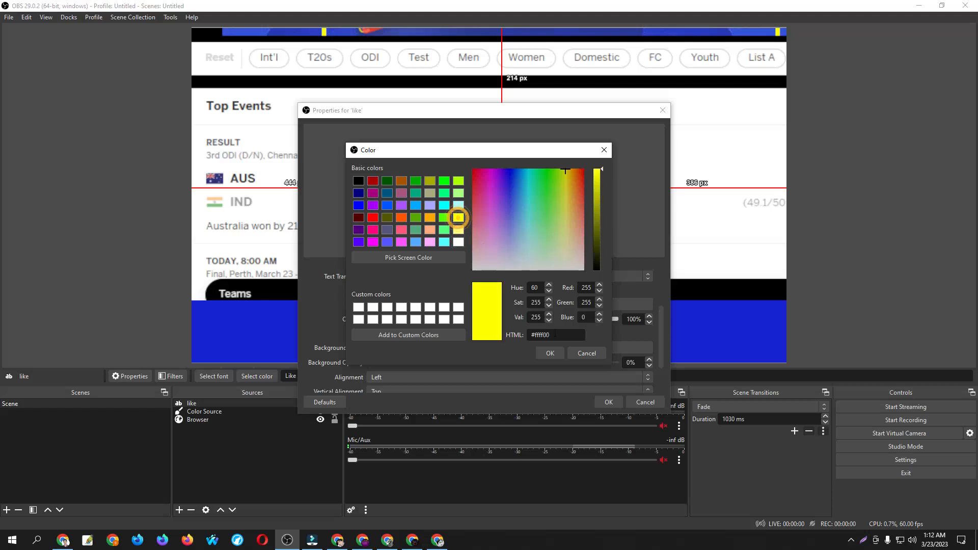
click(551, 354)
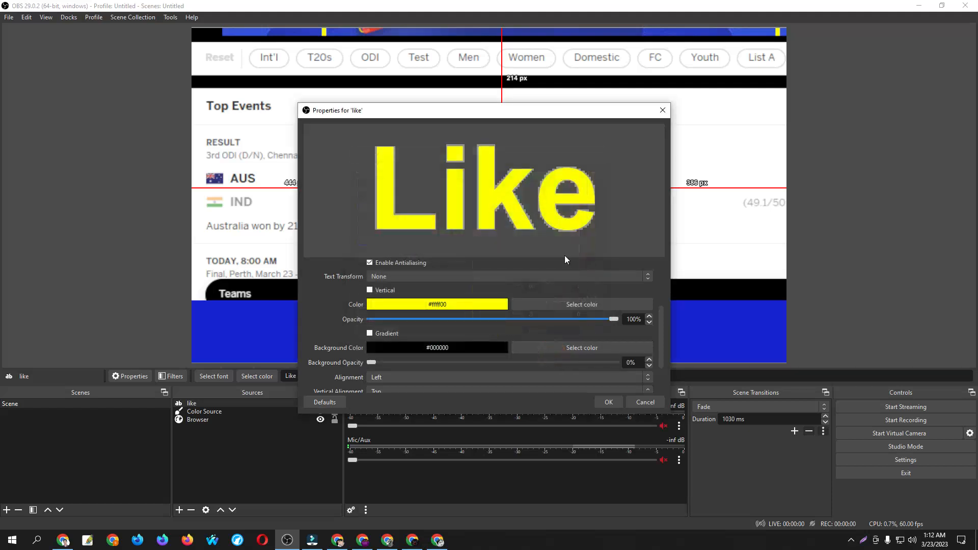
click(608, 402)
Shrink the Like text to about 353 by 132 px and place it on the blue banner, about 37 px from the canvas's left edge
drag(509, 195, 508, 313)
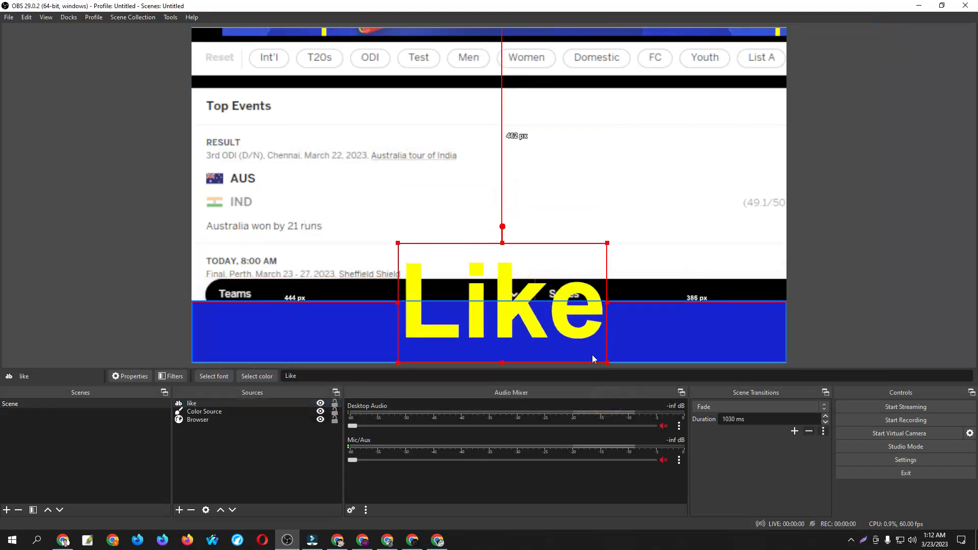
drag(608, 361, 568, 306)
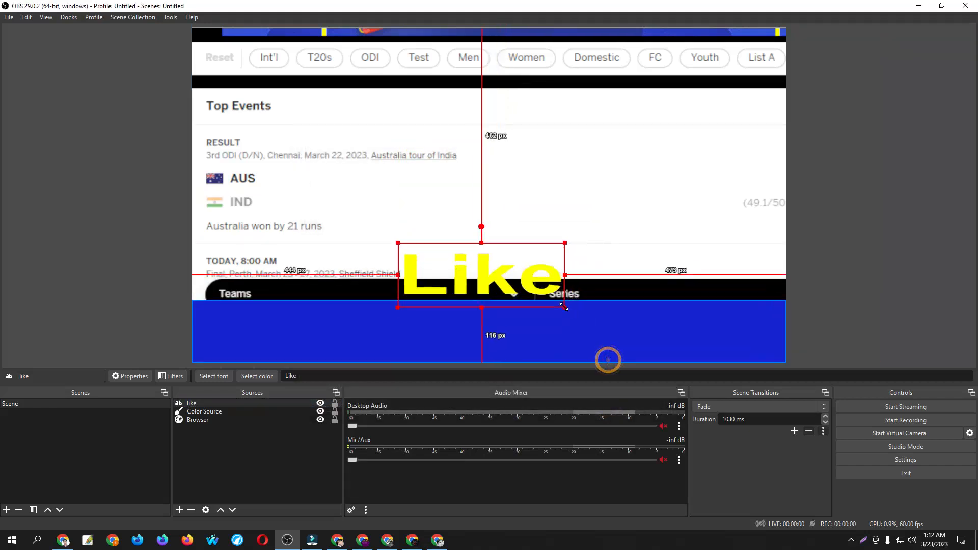
drag(507, 271, 319, 331)
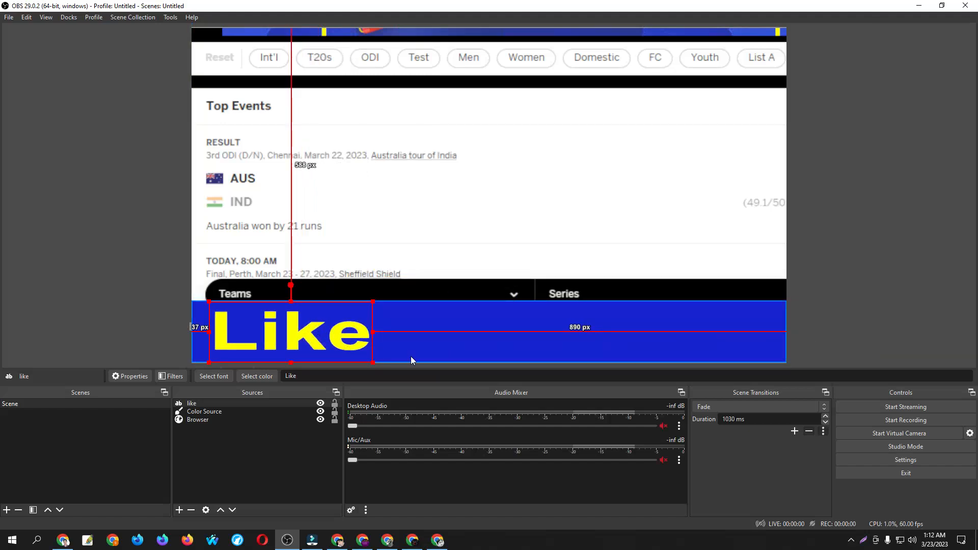
right_click(196, 405)
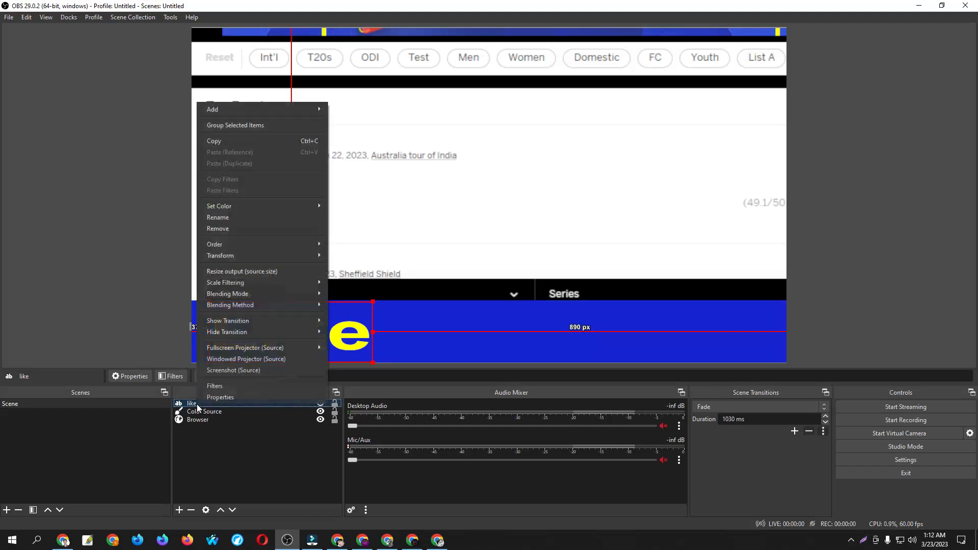
click(248, 397)
scroll(452, 329, down, 5)
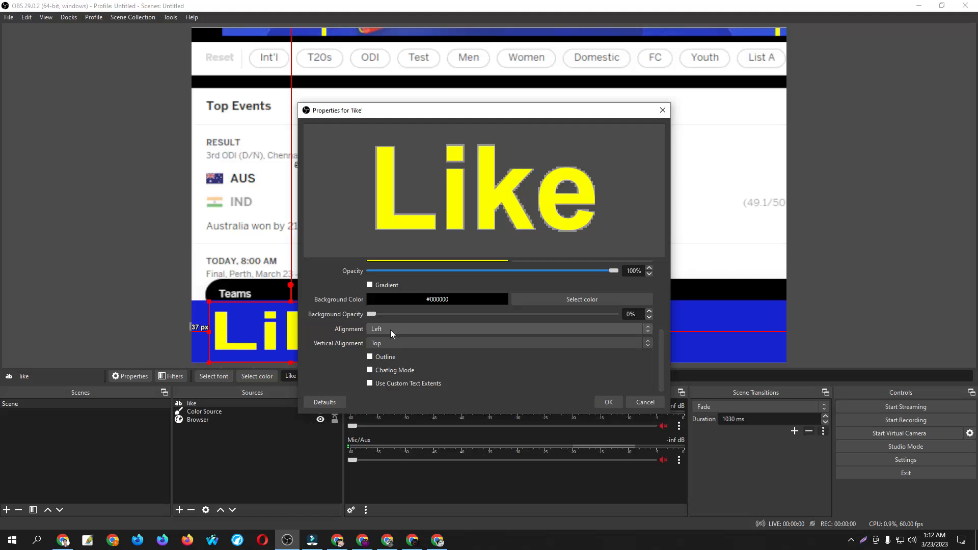
click(606, 402)
Add a Scroll effect filter with default settings to the like text source
right_click(196, 403)
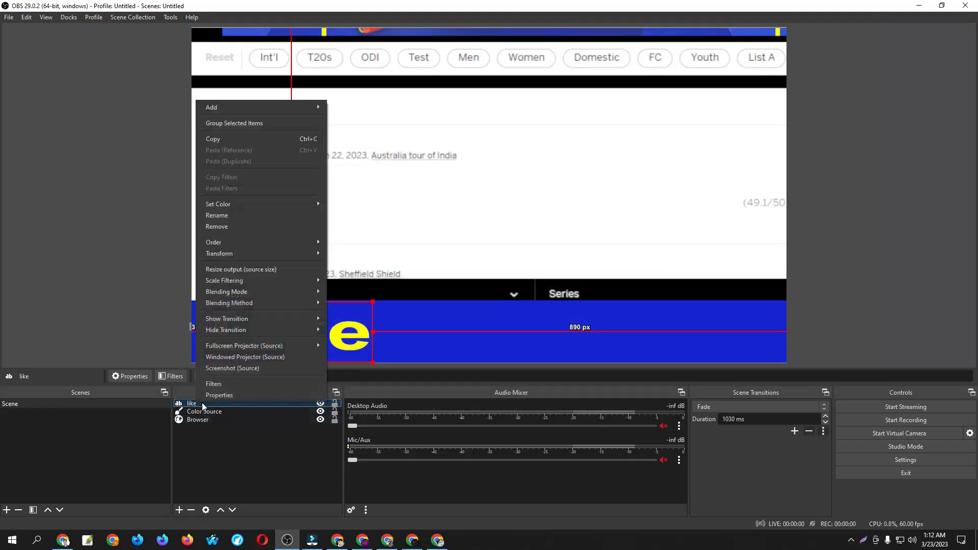
click(243, 386)
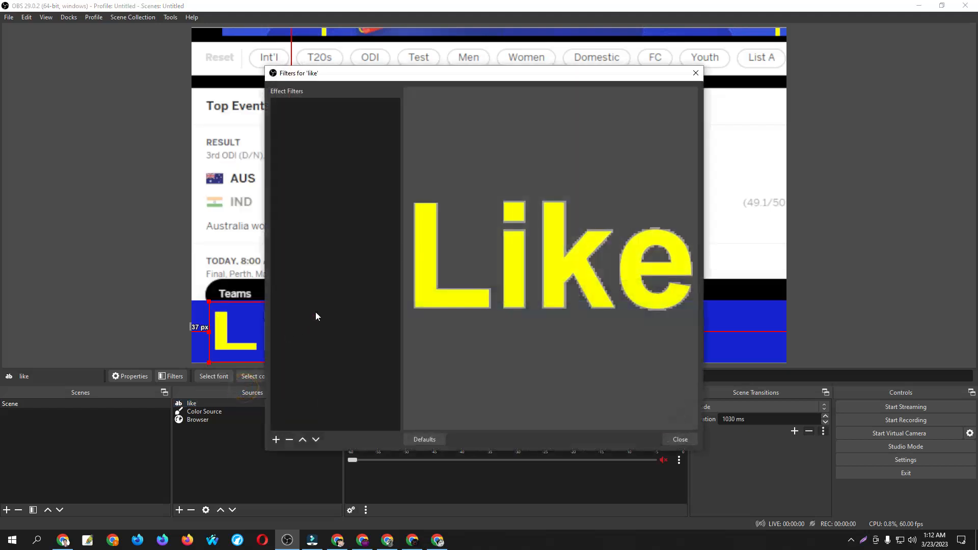
click(276, 441)
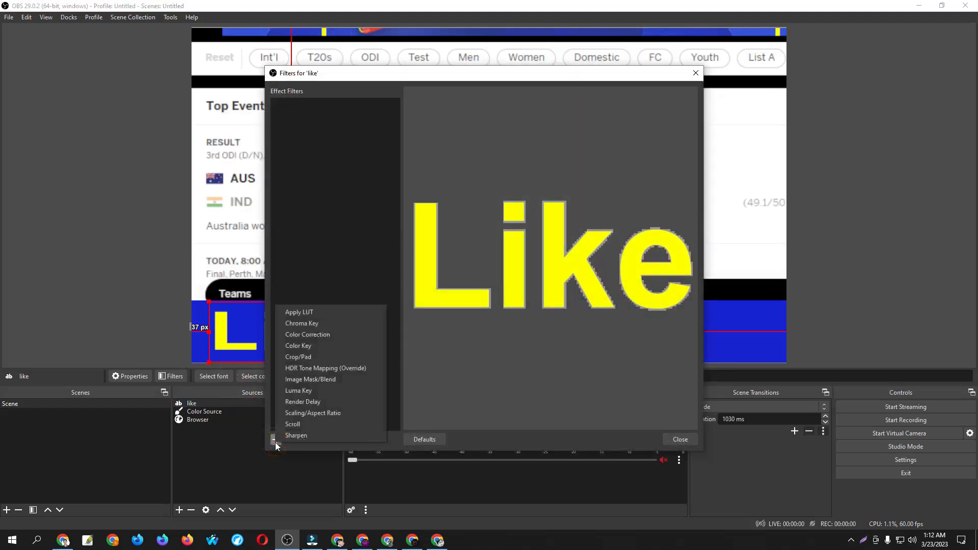
click(307, 425)
click(459, 275)
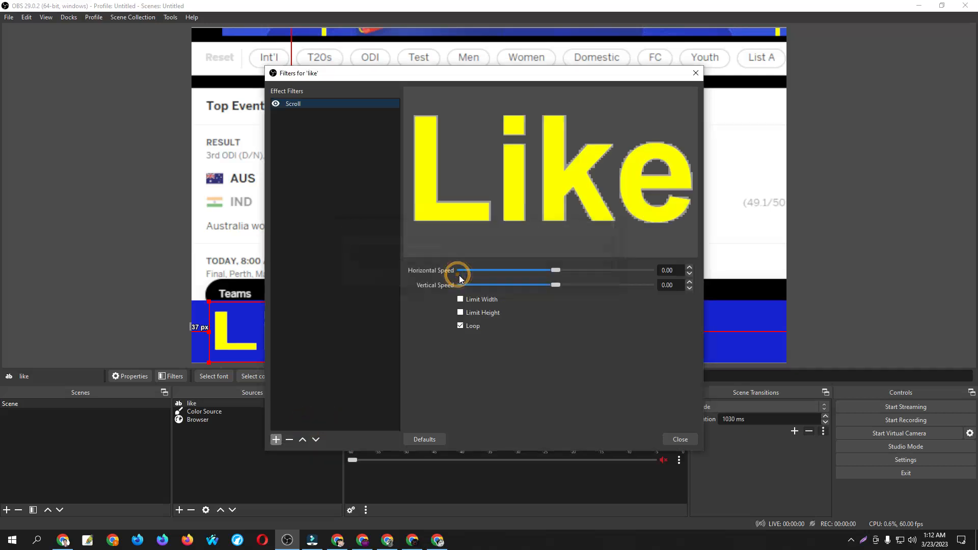
click(680, 439)
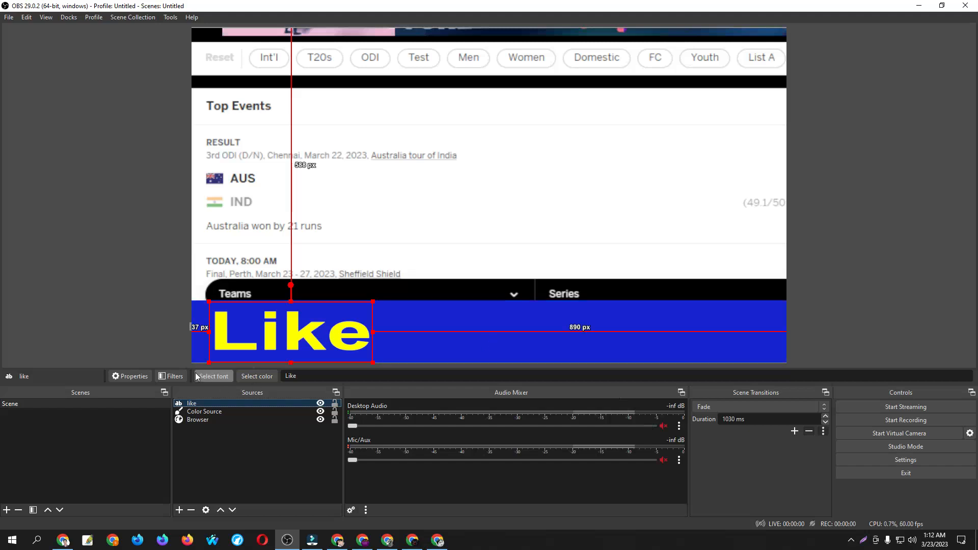